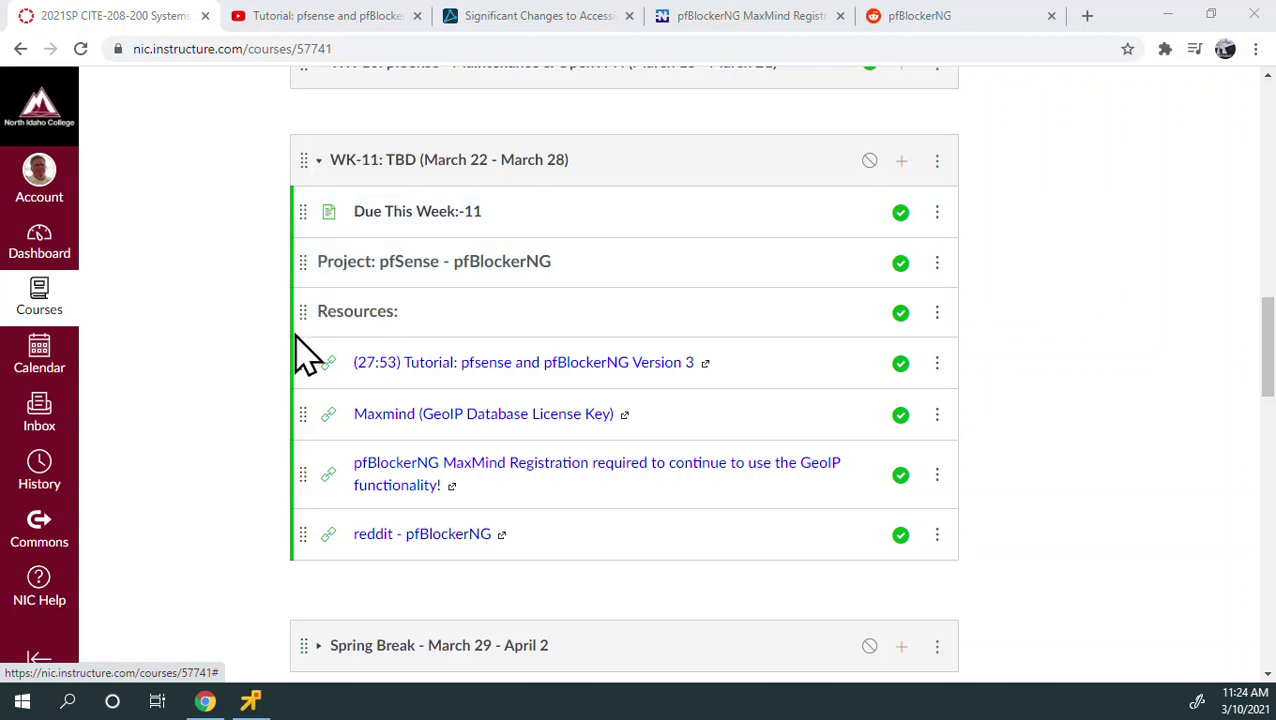
View the "Tutorial: pfsense and pfBlockerNG Version 3" video page and highlight "Version 3" in its title
left_click(310, 20)
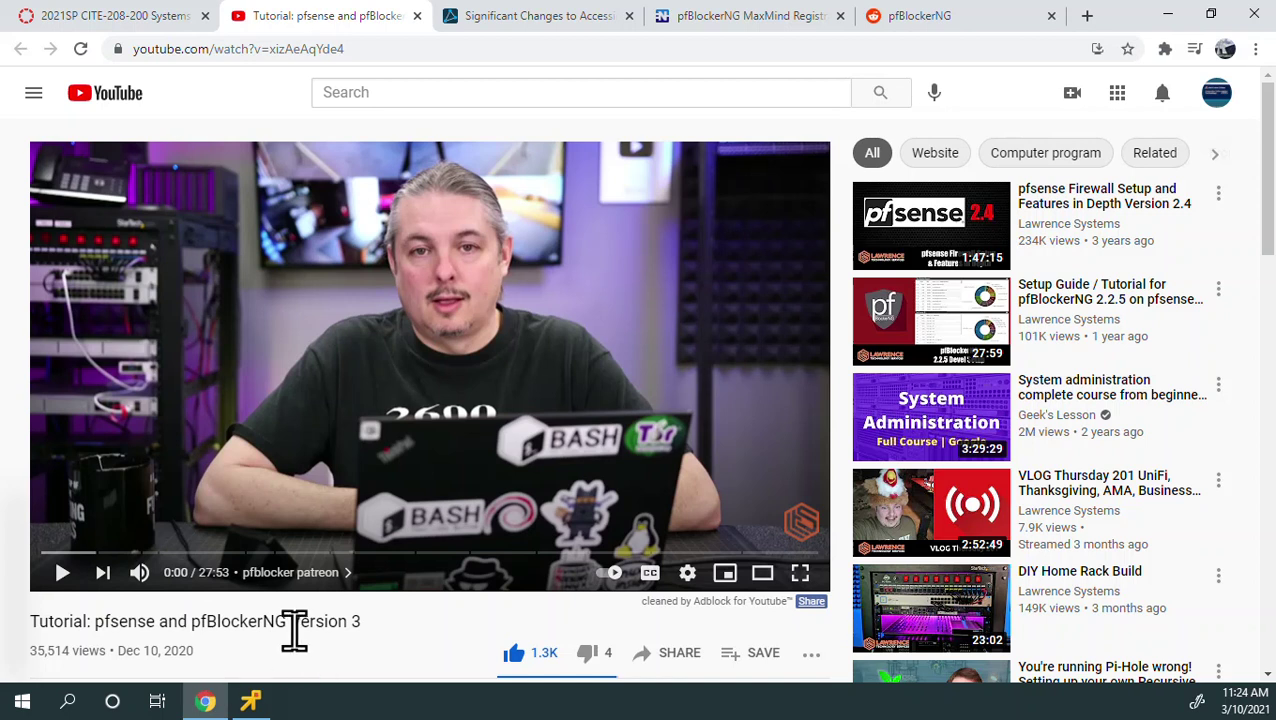
left_click_drag(288, 626, 379, 640)
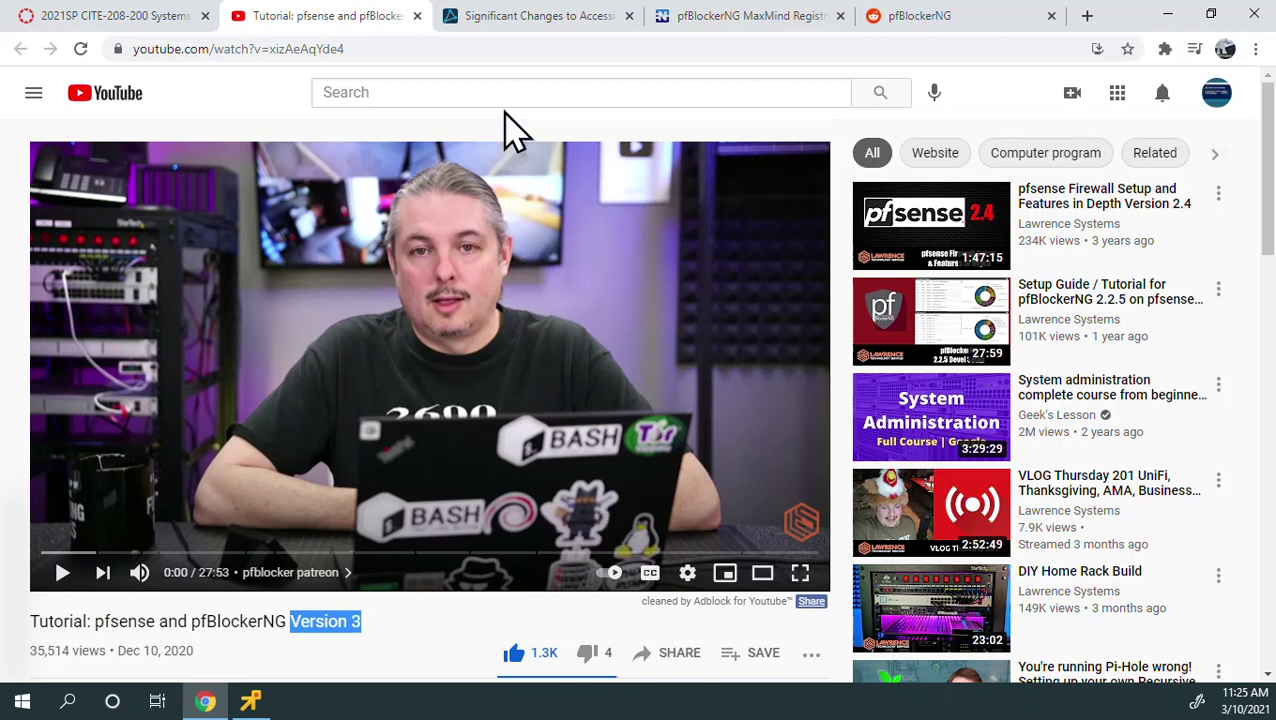
Review the MaxMind blog article on GeoLite2 database access, including its migration steps for account sign-up and license key
left_click(513, 28)
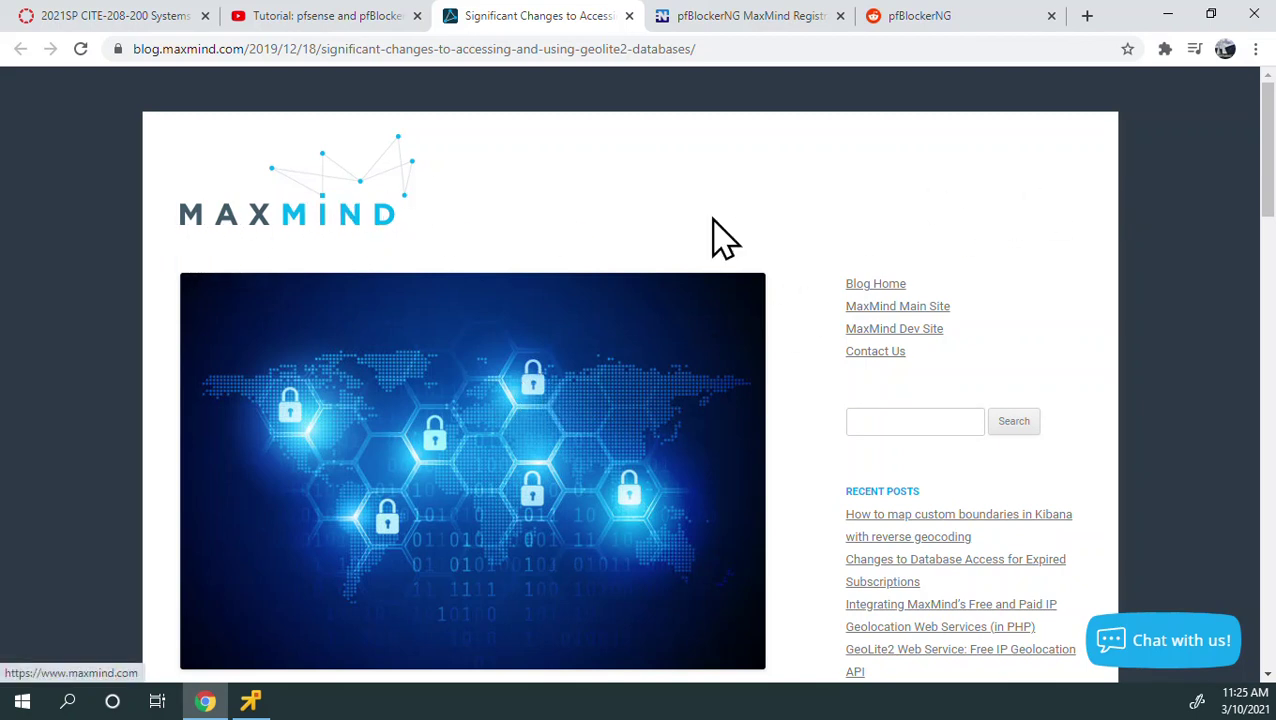
mouse_move(1266, 205)
left_mouse_down()
mouse_move(1268, 228)
mouse_move(1268, 215)
left_mouse_up()
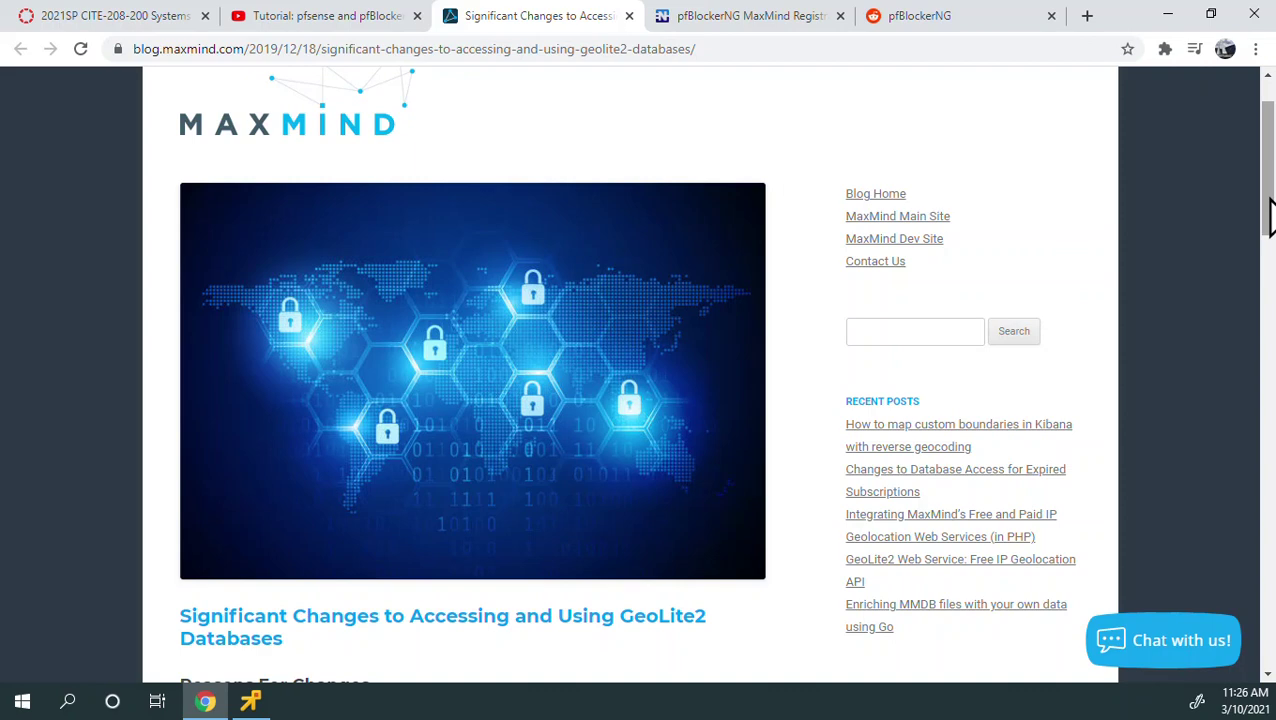
left_click_drag(1270, 215, 1268, 514)
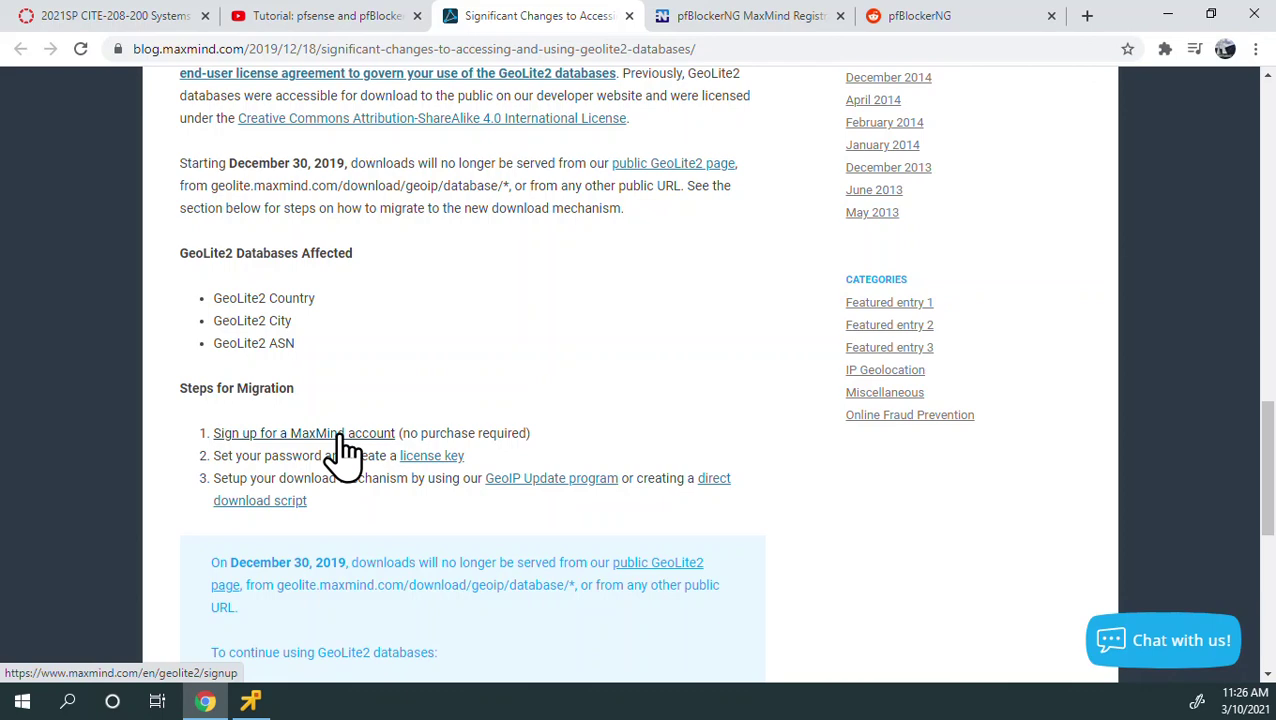
left_click_drag(1265, 490, 1268, 170)
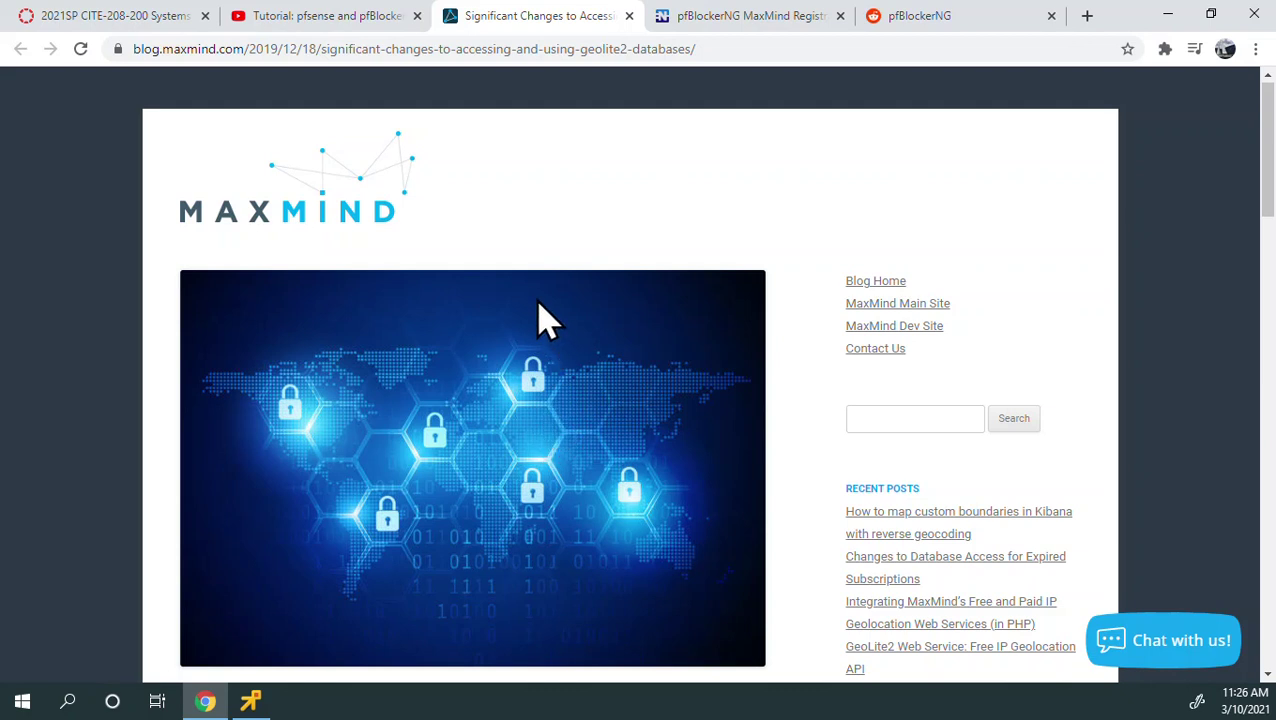
scroll(470, 299, "down", 1)
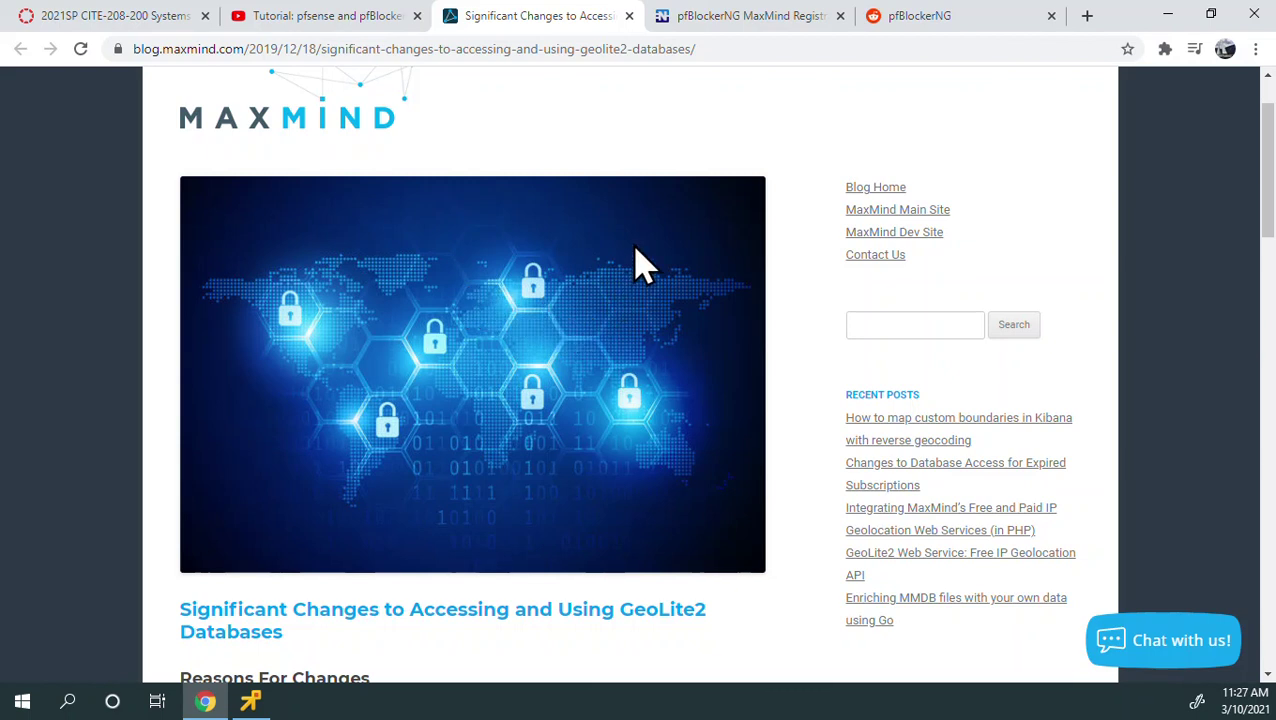
scroll(643, 263, "up", 2)
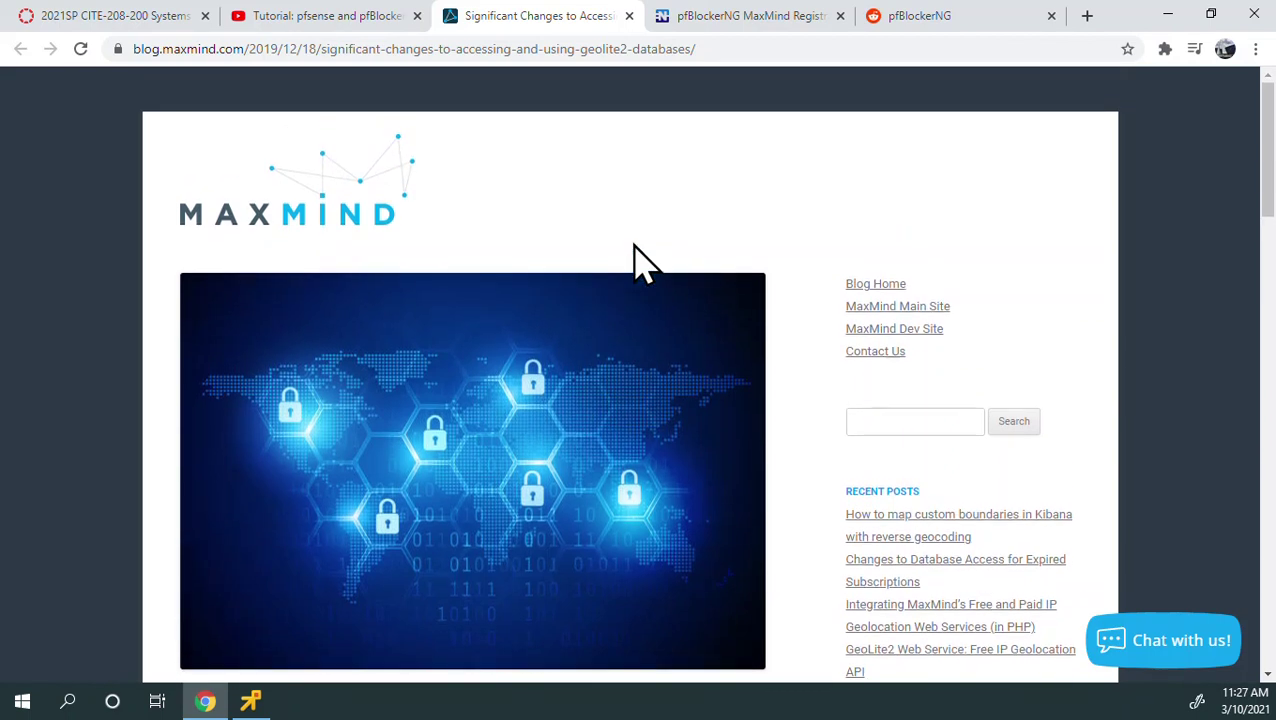
Read the Netgate forum's MaxMind registration instructions for pfBlockerNG, and view the pfBlockerNG subreddit
left_click(722, 18)
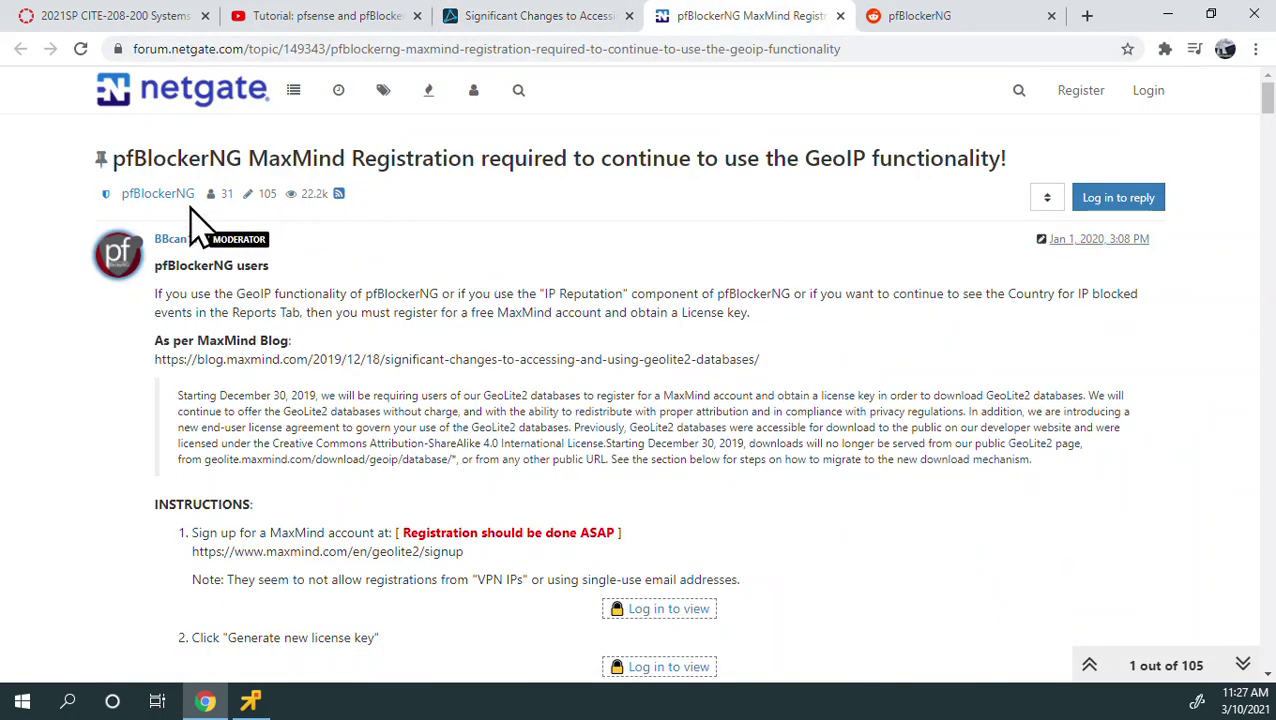
scroll(518, 296, "down", 1)
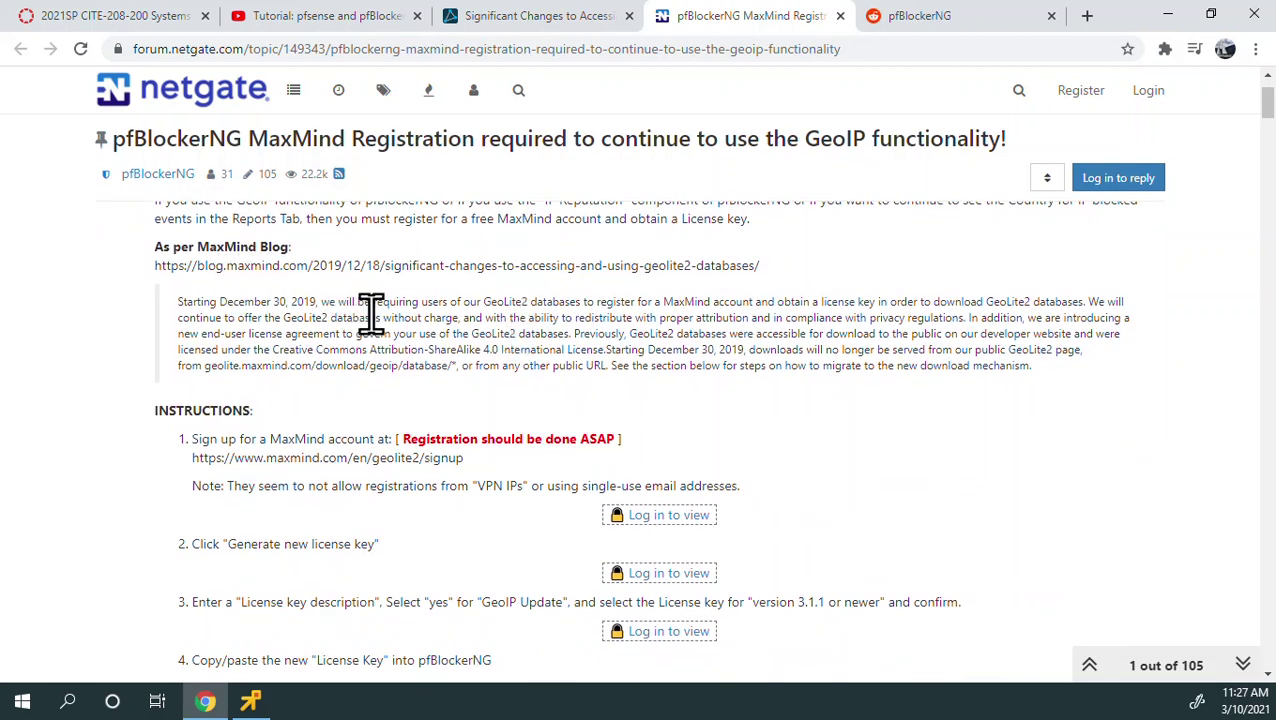
scroll(385, 345, "down", 2)
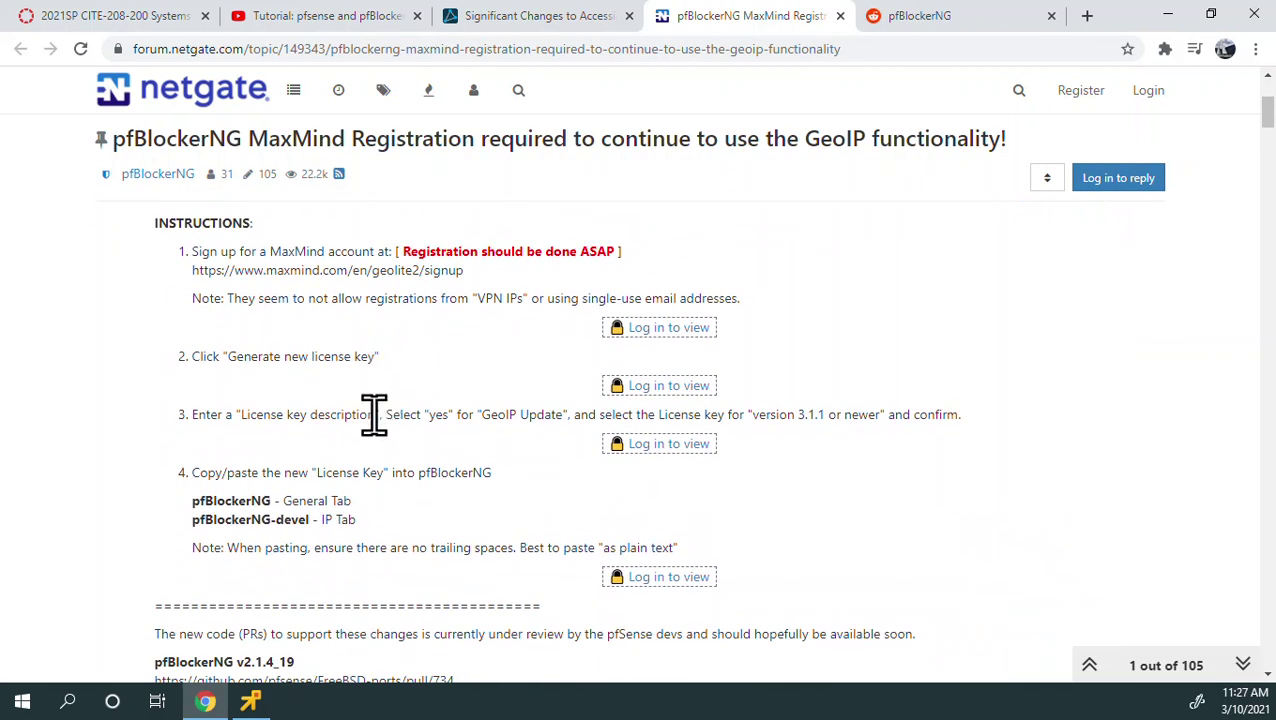
scroll(405, 476, "down", 2)
scroll(406, 480, "up", 3)
scroll(407, 477, "up", 2)
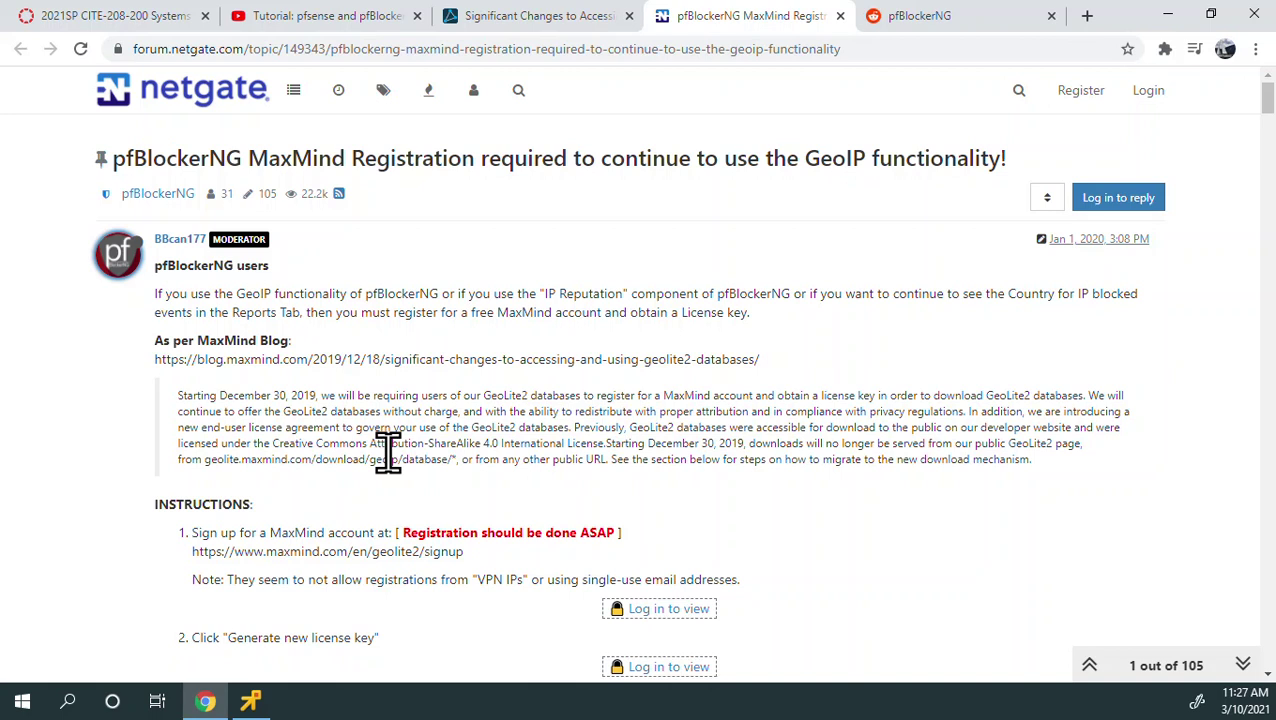
left_click(926, 17)
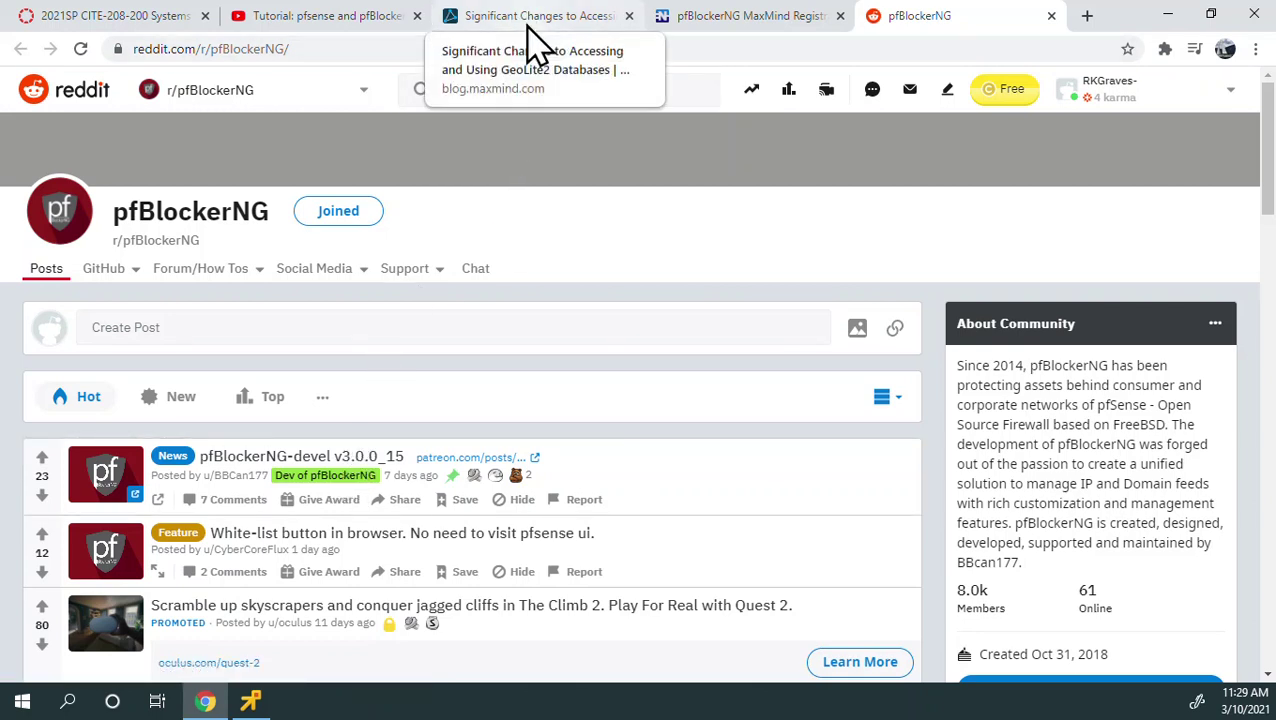
Search YouTube for "pfblockerng" and look through the resulting videos
left_click(377, 32)
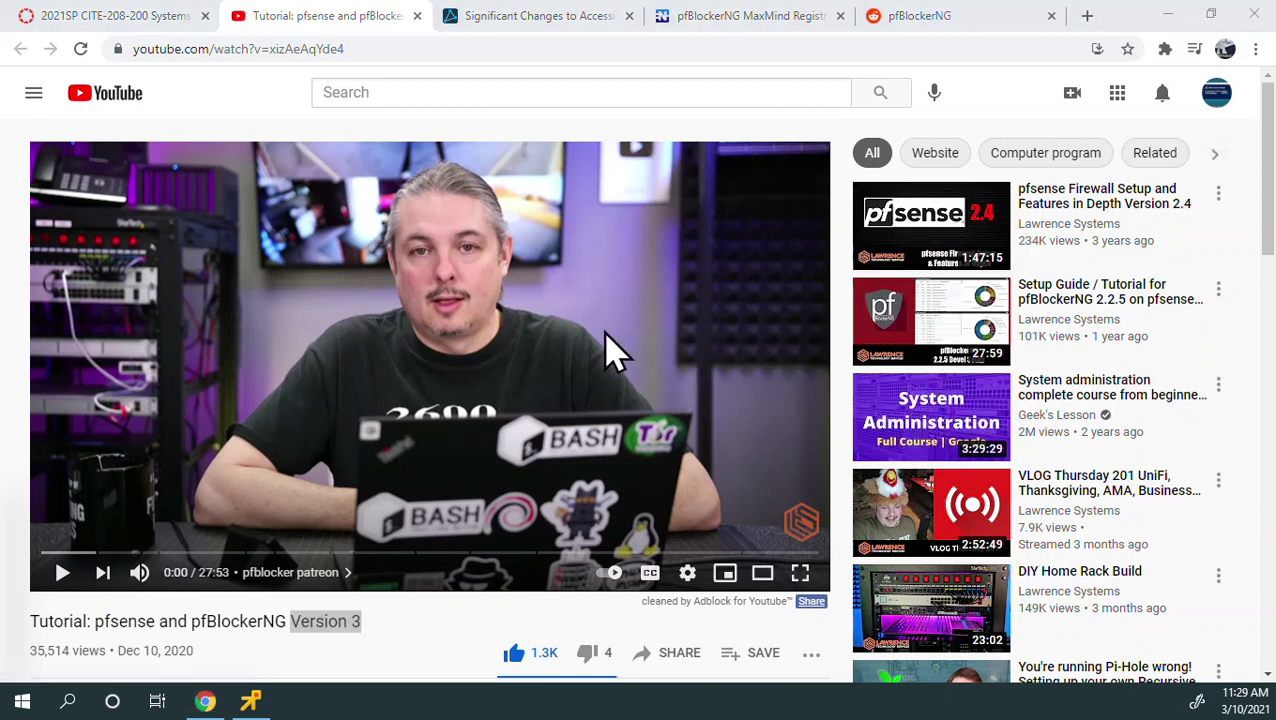
left_click(410, 88)
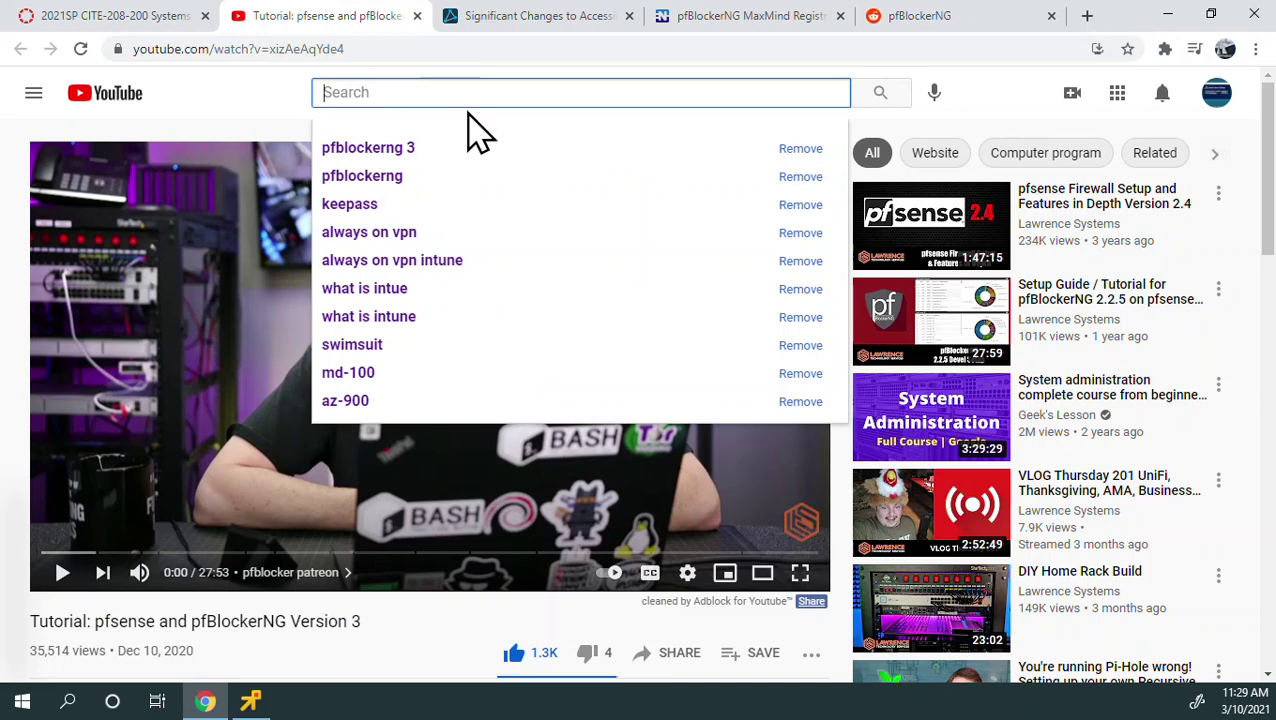
left_click(402, 178)
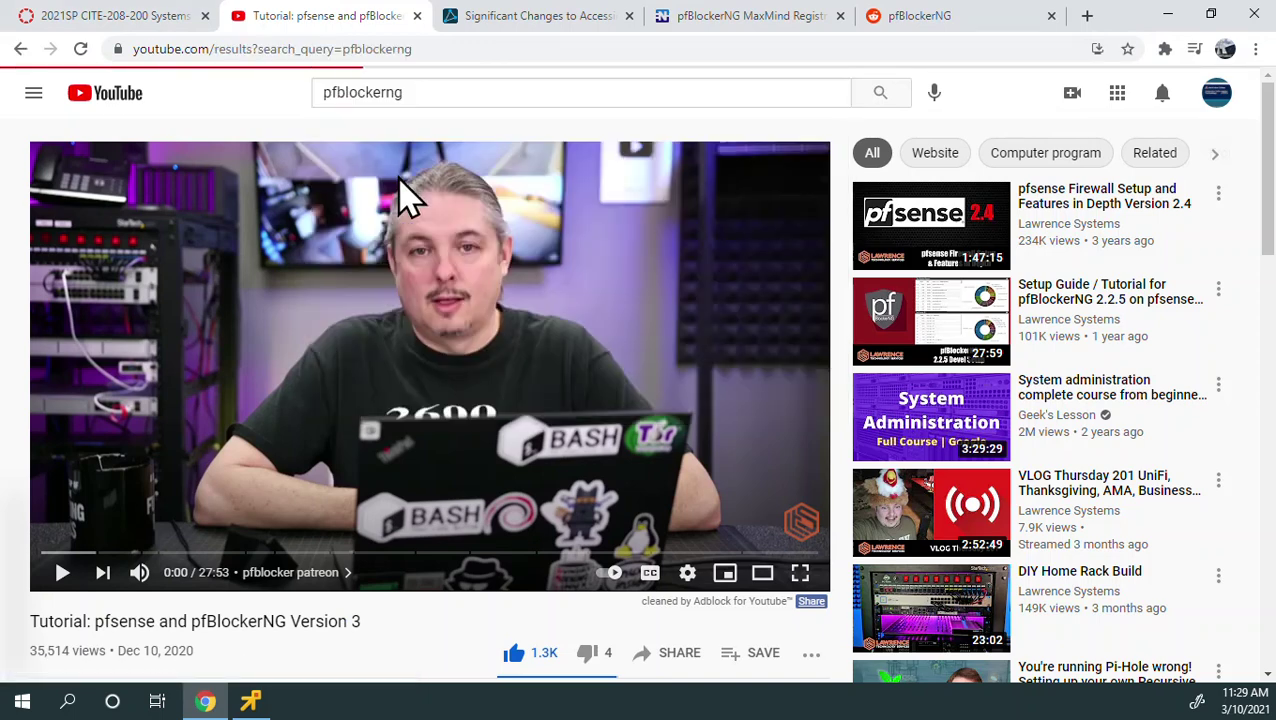
scroll(749, 285, "down", 2)
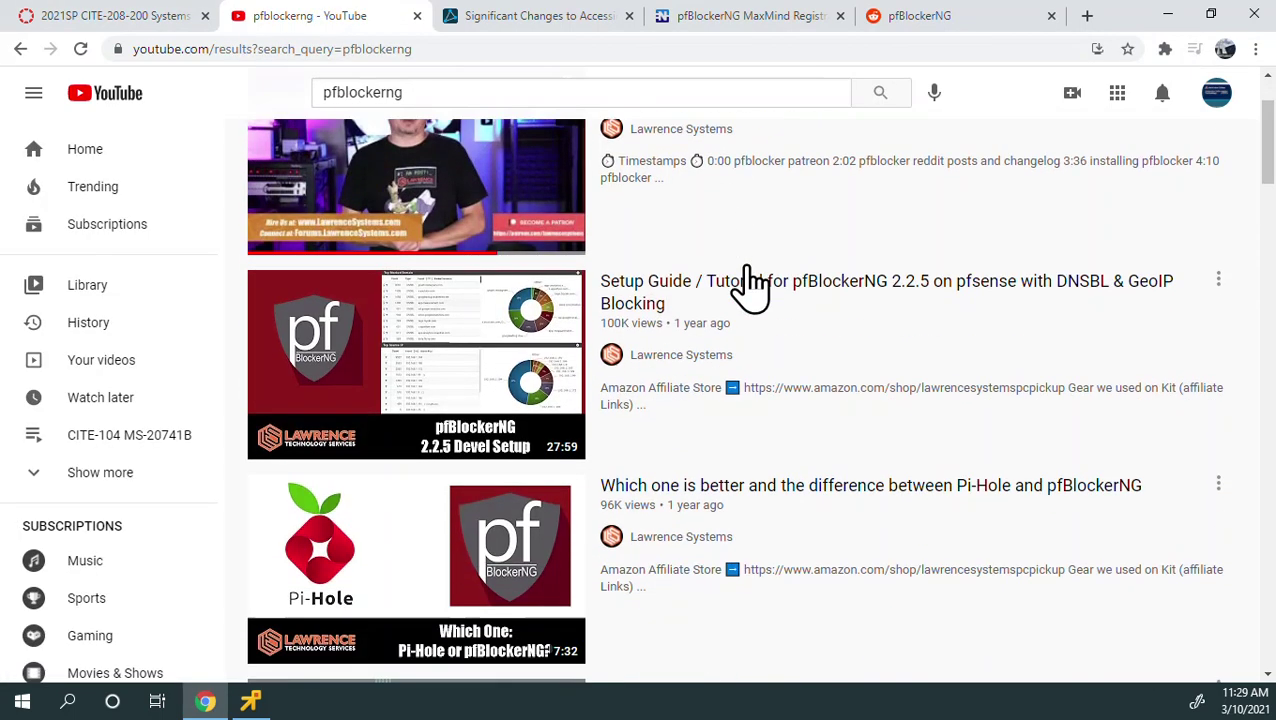
scroll(749, 285, "down", 3)
scroll(744, 287, "up", 4)
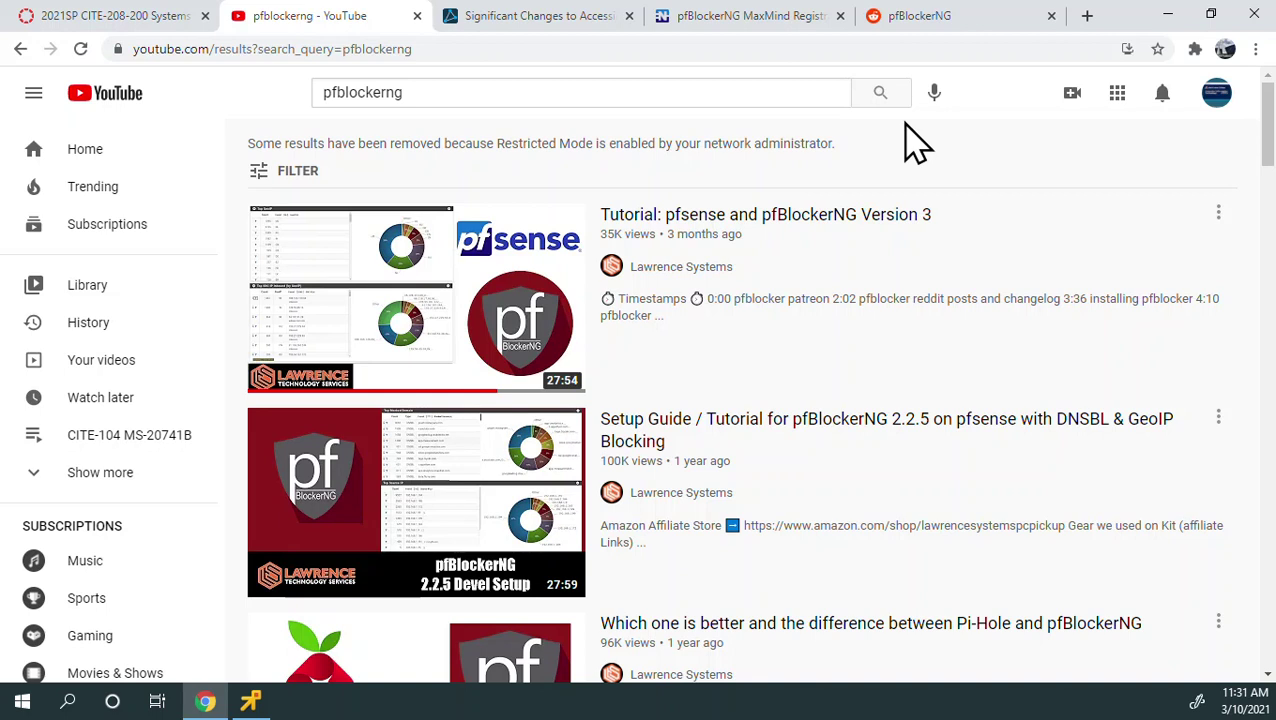
Switch to the Win10 virtual machine and review the pfBlocker Install notes, highlighting the update check, VMware snapshot and pfSense PF1 backup items
left_click(1167, 18)
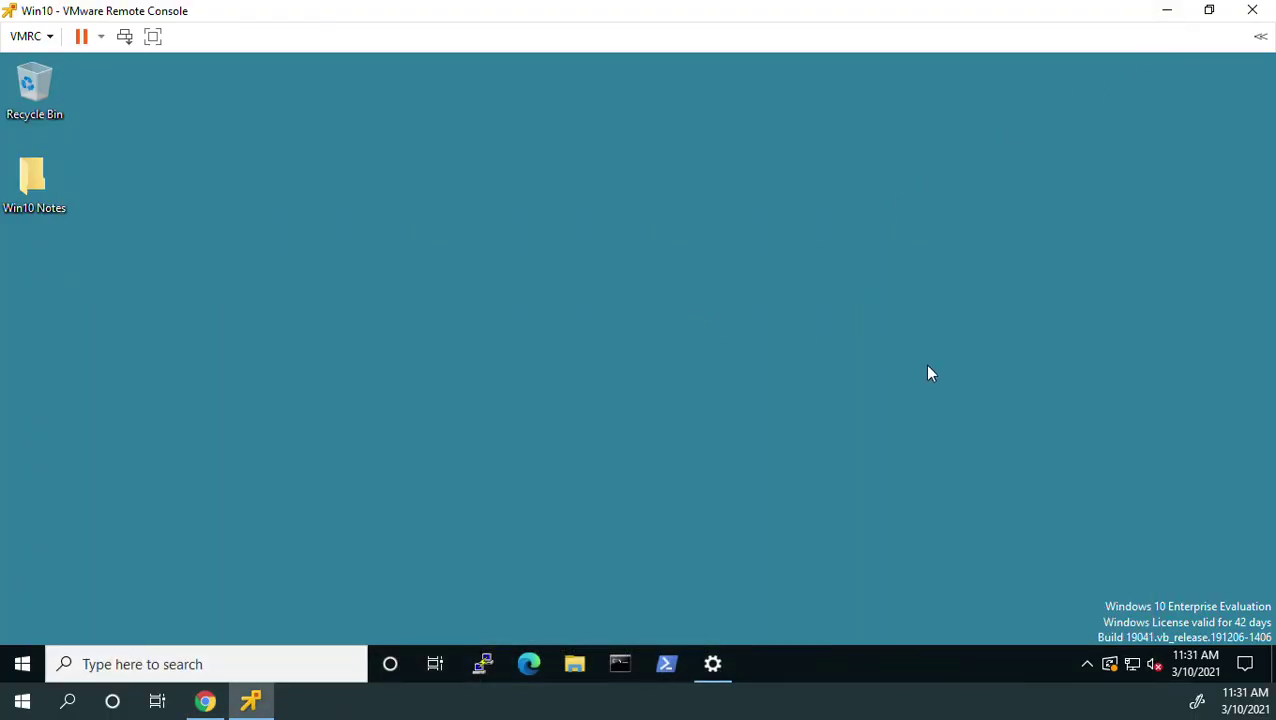
mouse_move(1111, 670)
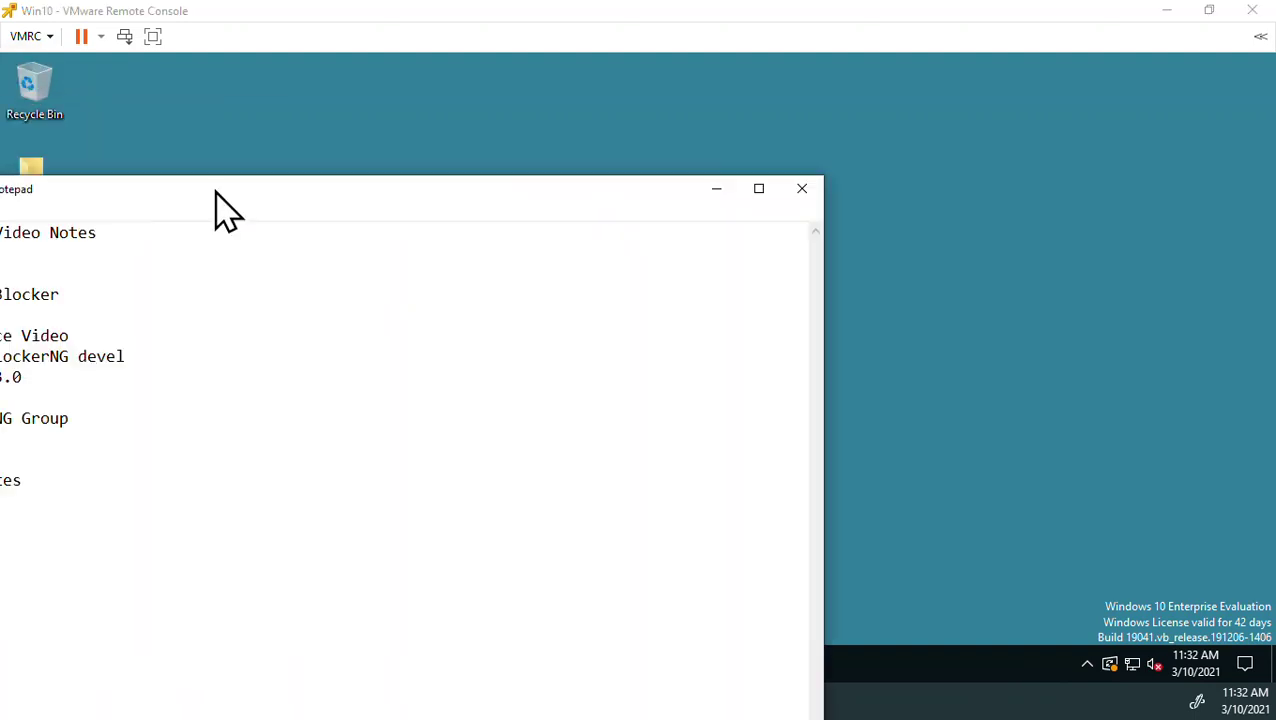
left_click_drag(216, 194, 572, 65)
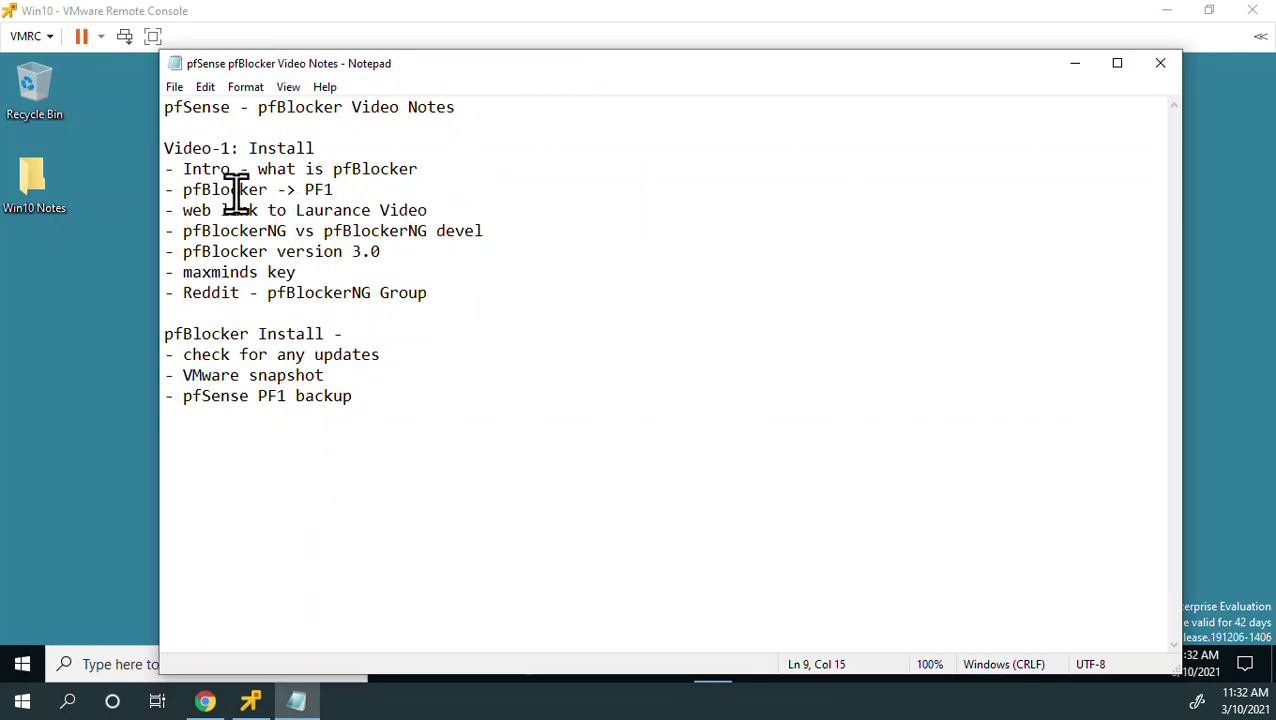
left_click_drag(185, 354, 379, 352)
left_click(381, 354)
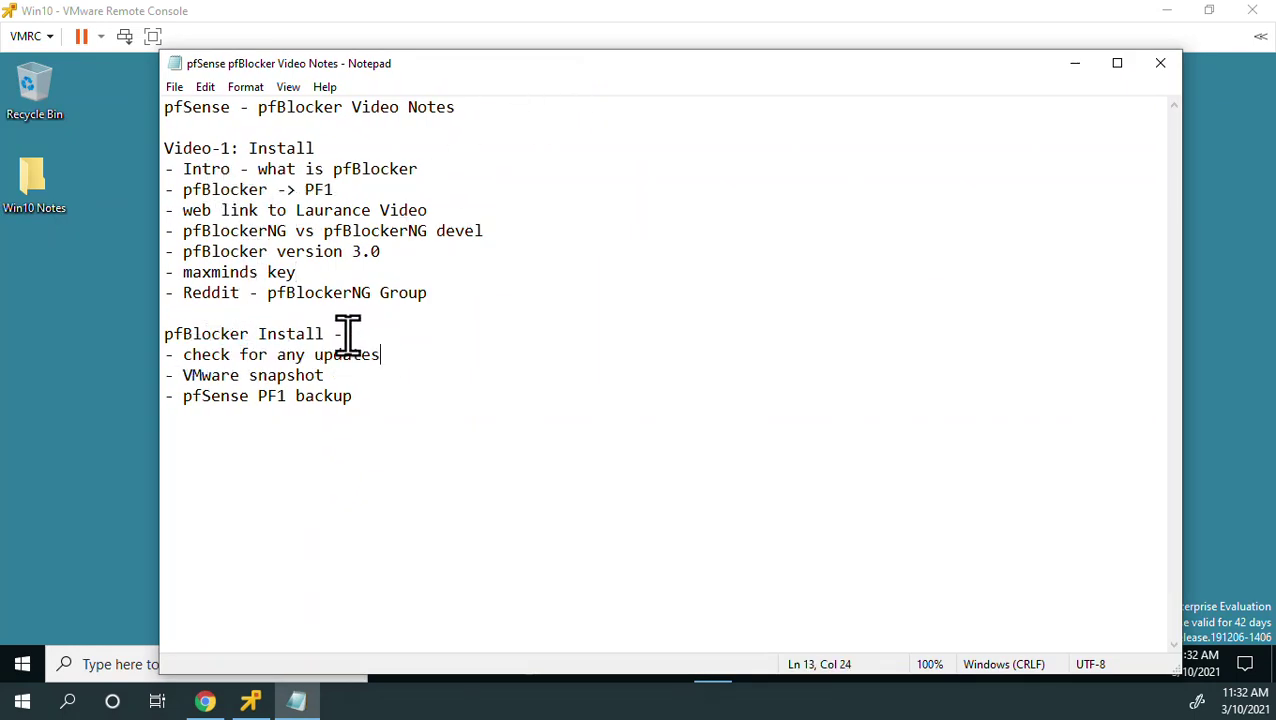
left_click_drag(184, 354, 382, 350)
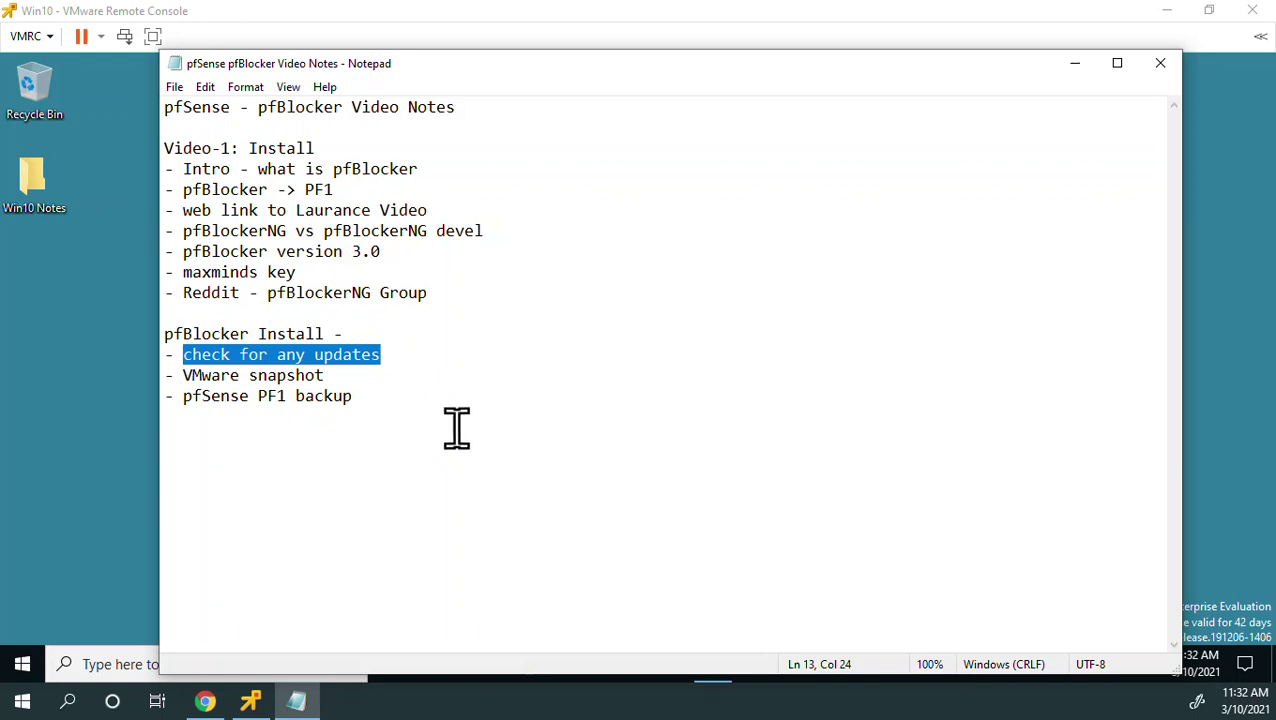
left_click_drag(325, 375, 182, 375)
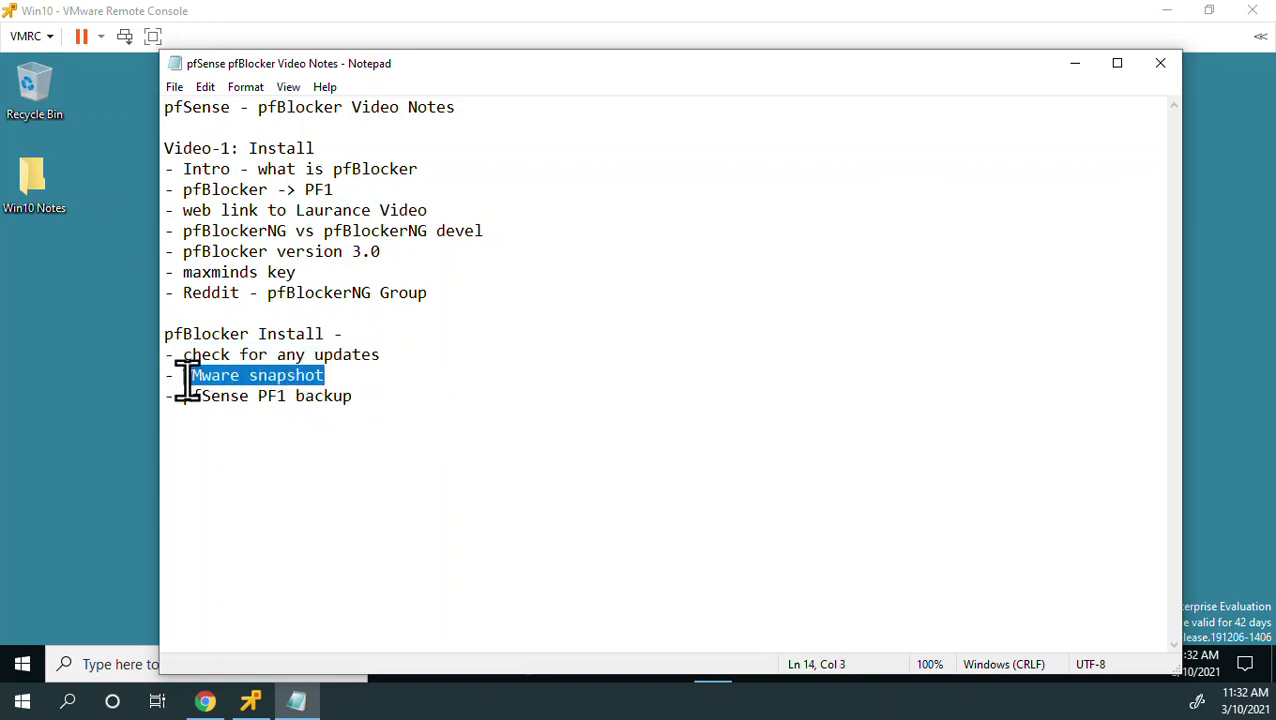
left_click_drag(356, 396, 182, 396)
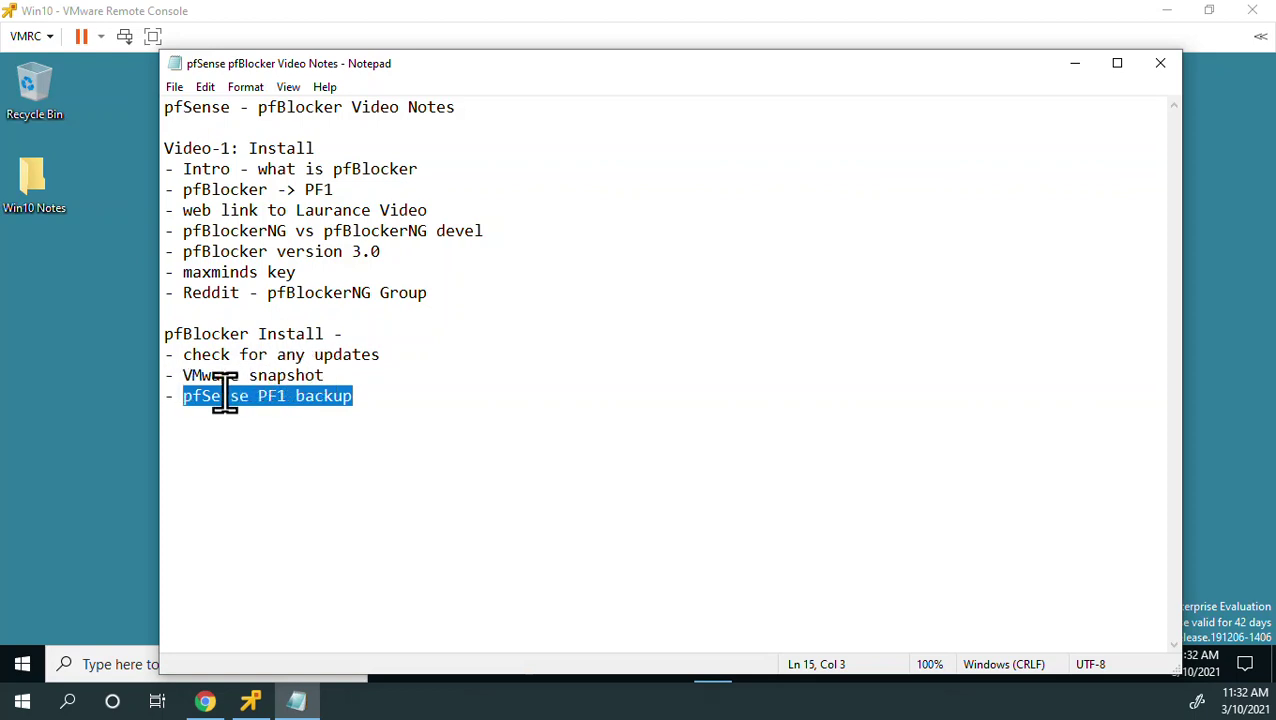
left_click_drag(474, 70, 0, 78)
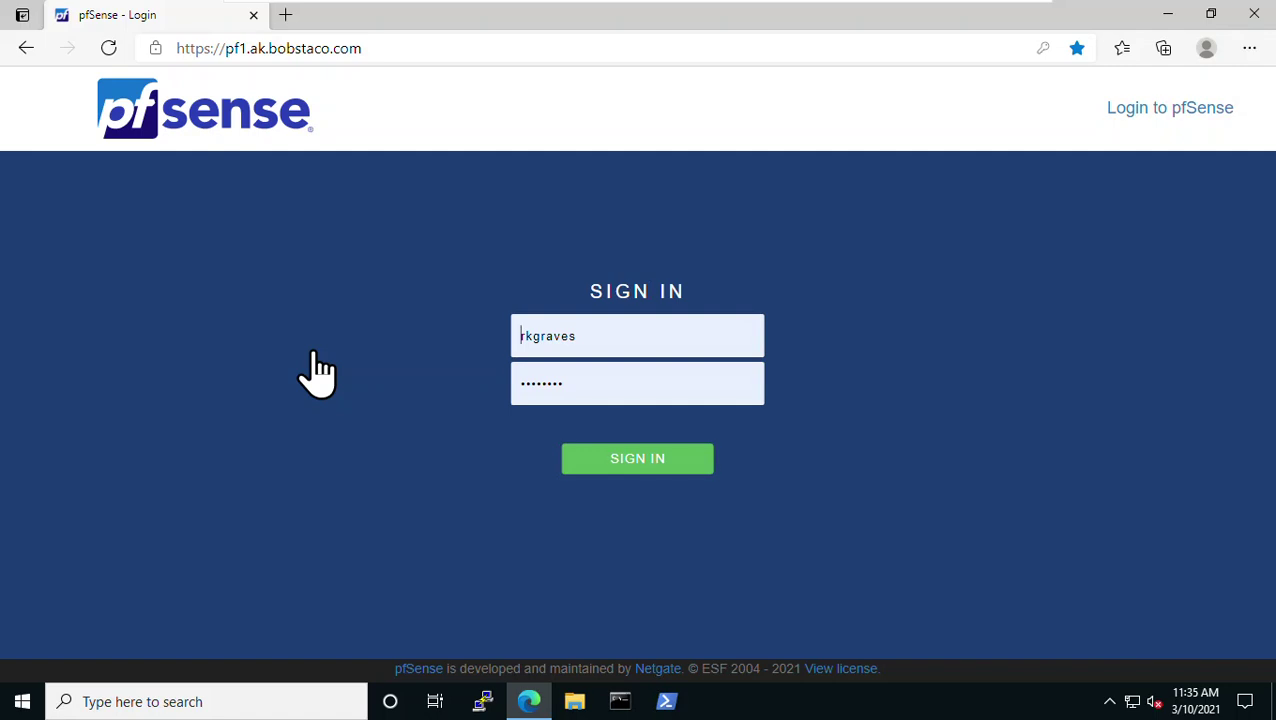
Sign in to pfSense on PF1 with the saved credentials and check the system version and installed packages for updates
left_click(641, 466)
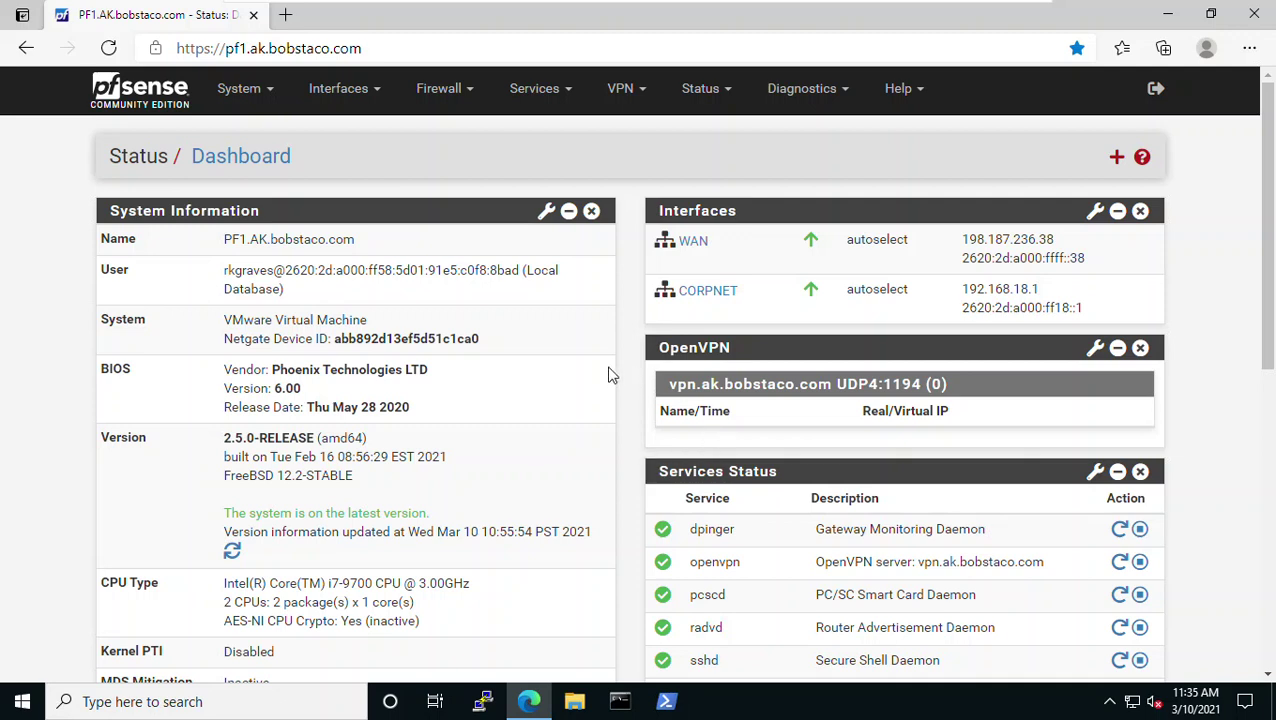
scroll(564, 370, "down", 2)
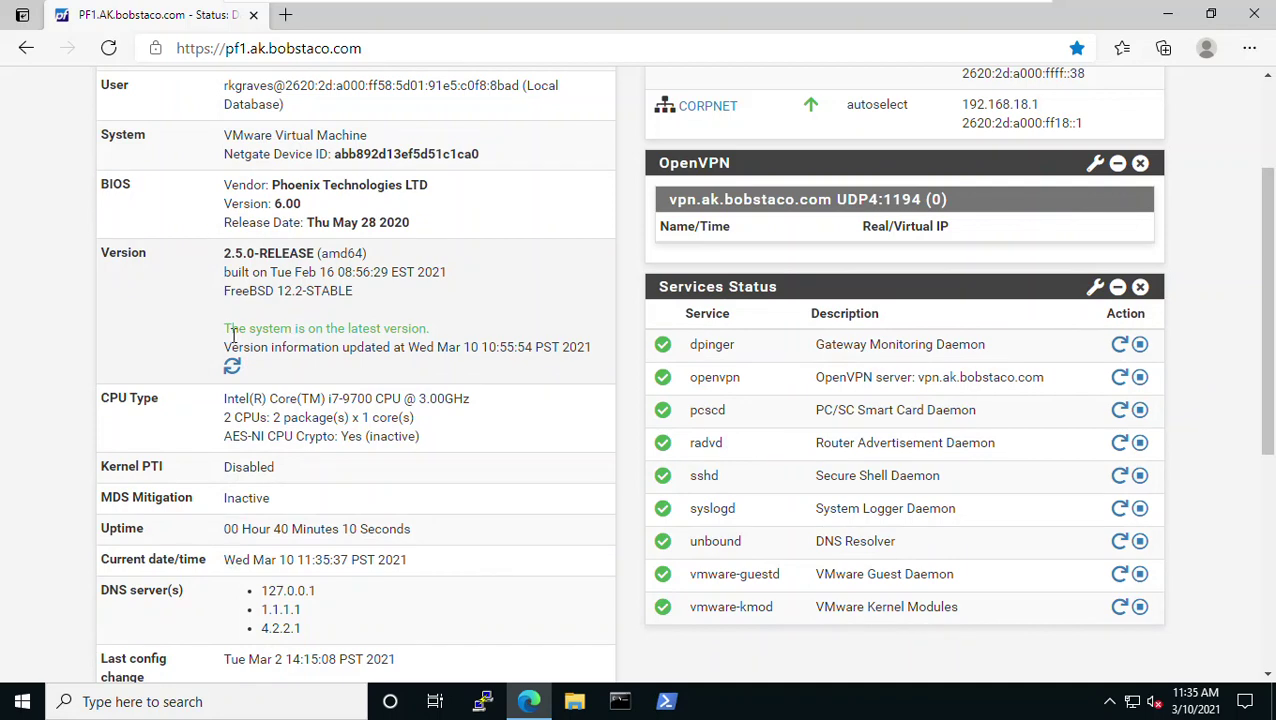
scroll(424, 390, "up", 2)
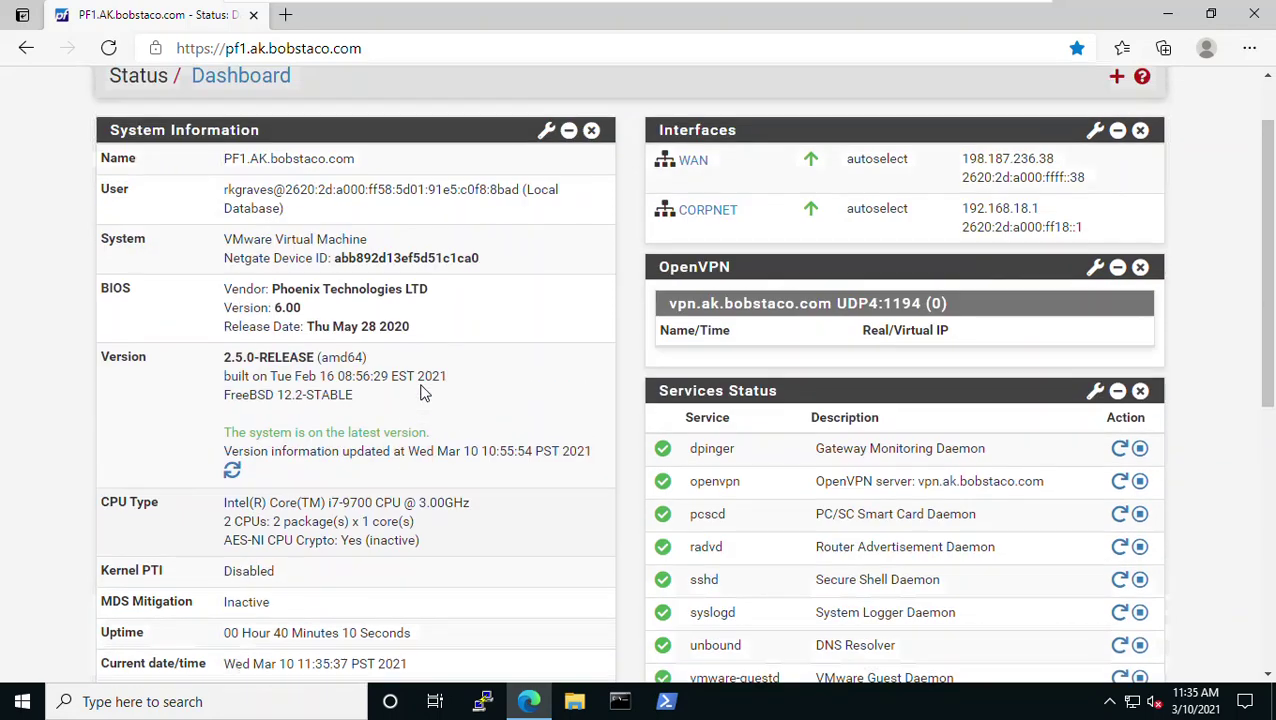
left_click(243, 94)
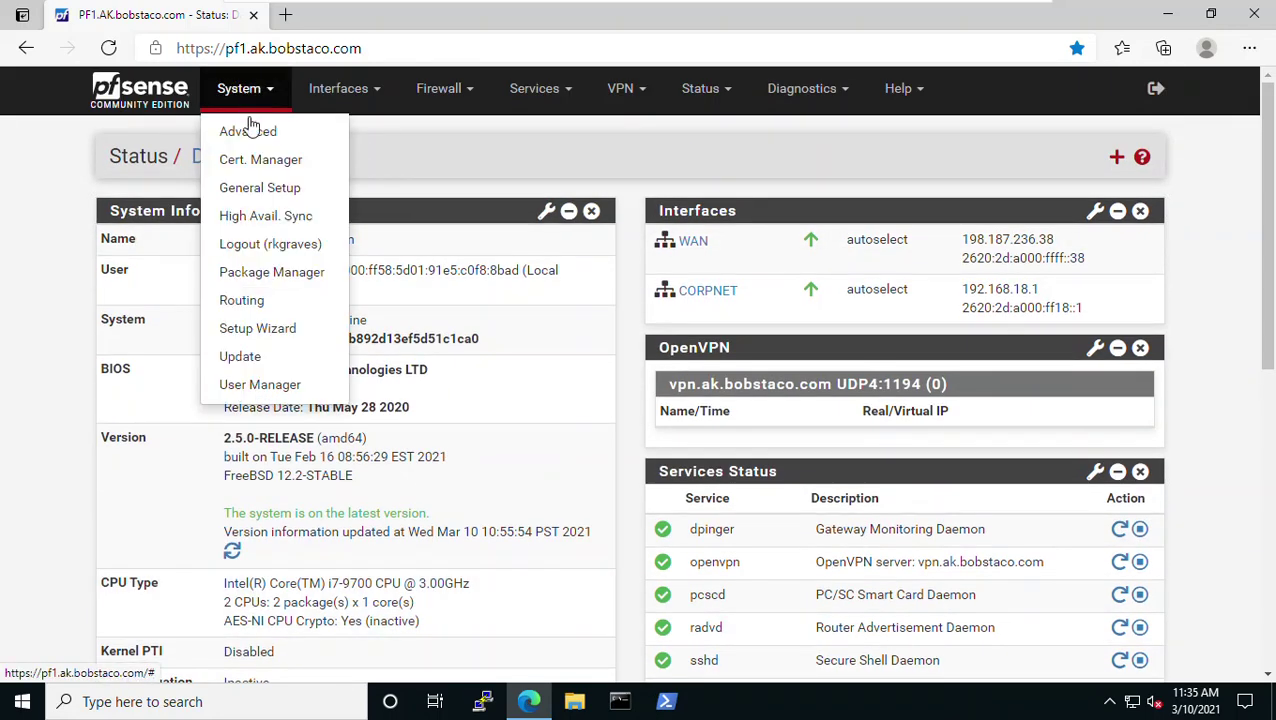
left_click(268, 280)
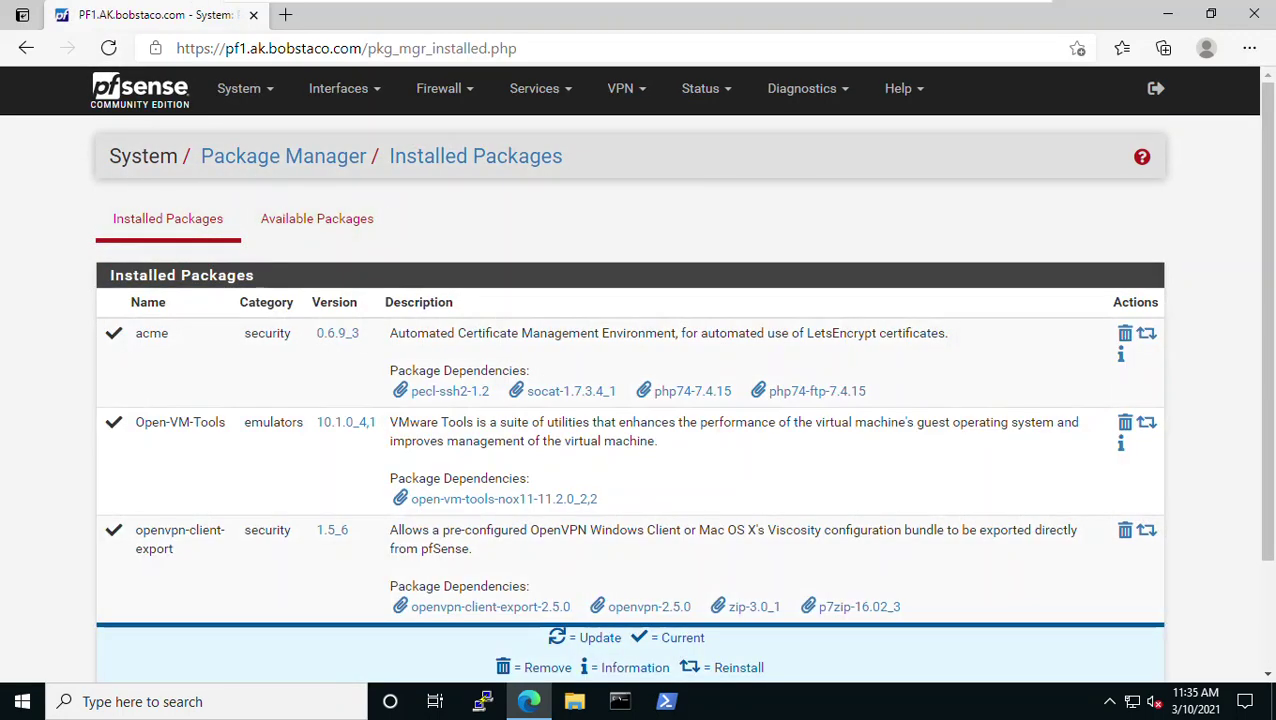
Back up the PF1 configuration as an XML download, covering all areas and skipping RRD data
left_click(792, 90)
left_click(788, 188)
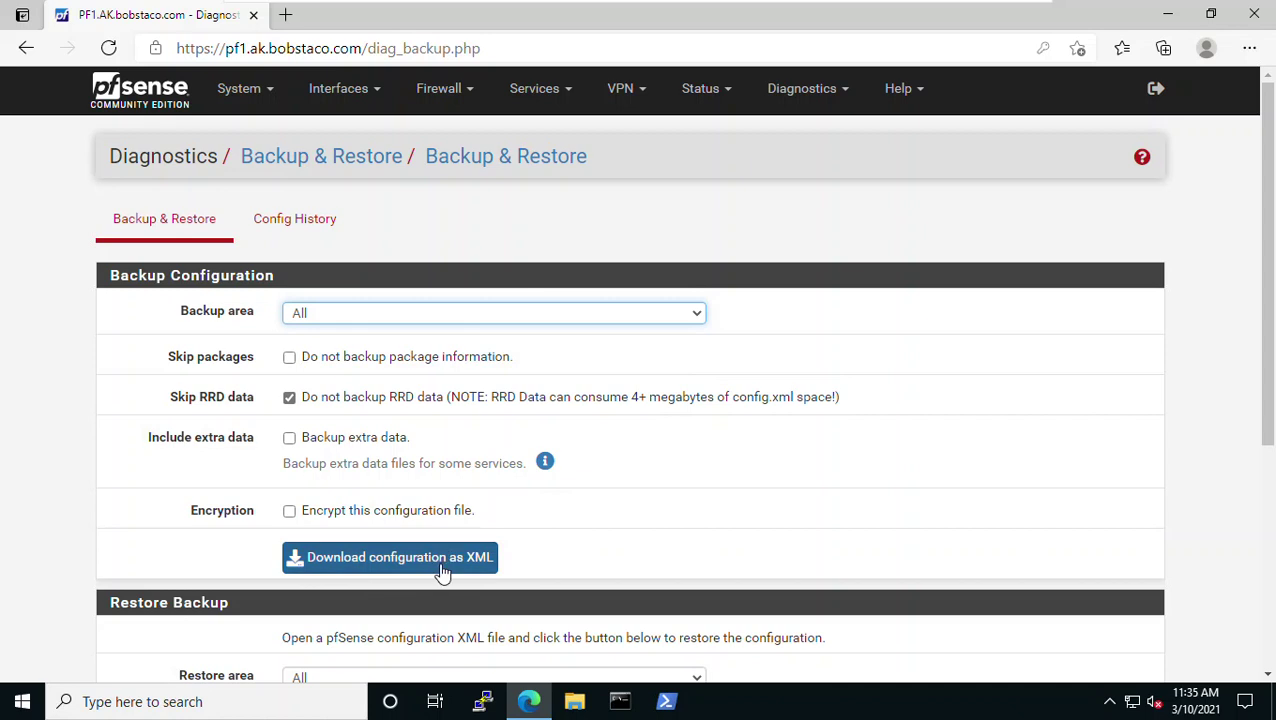
left_click(441, 570)
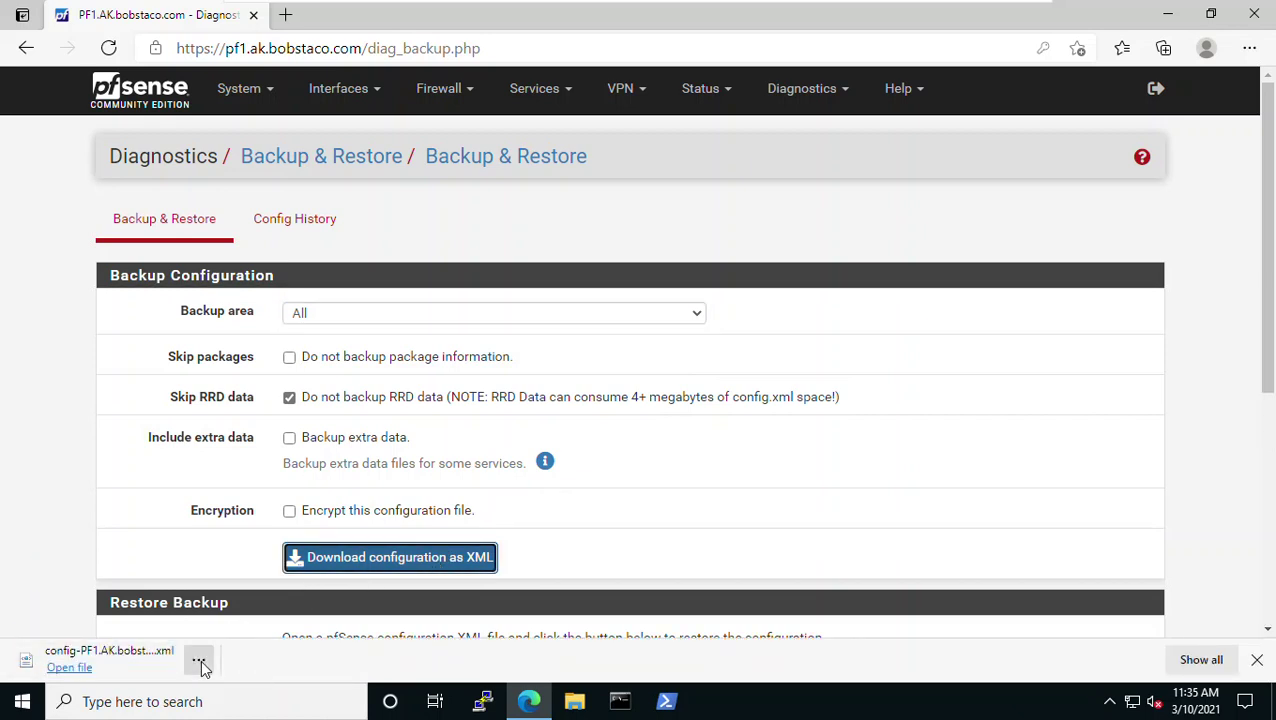
Check the downloaded PF1 configuration backup in its Downloads folder, and close the folder window
left_click(200, 662)
left_click(250, 499)
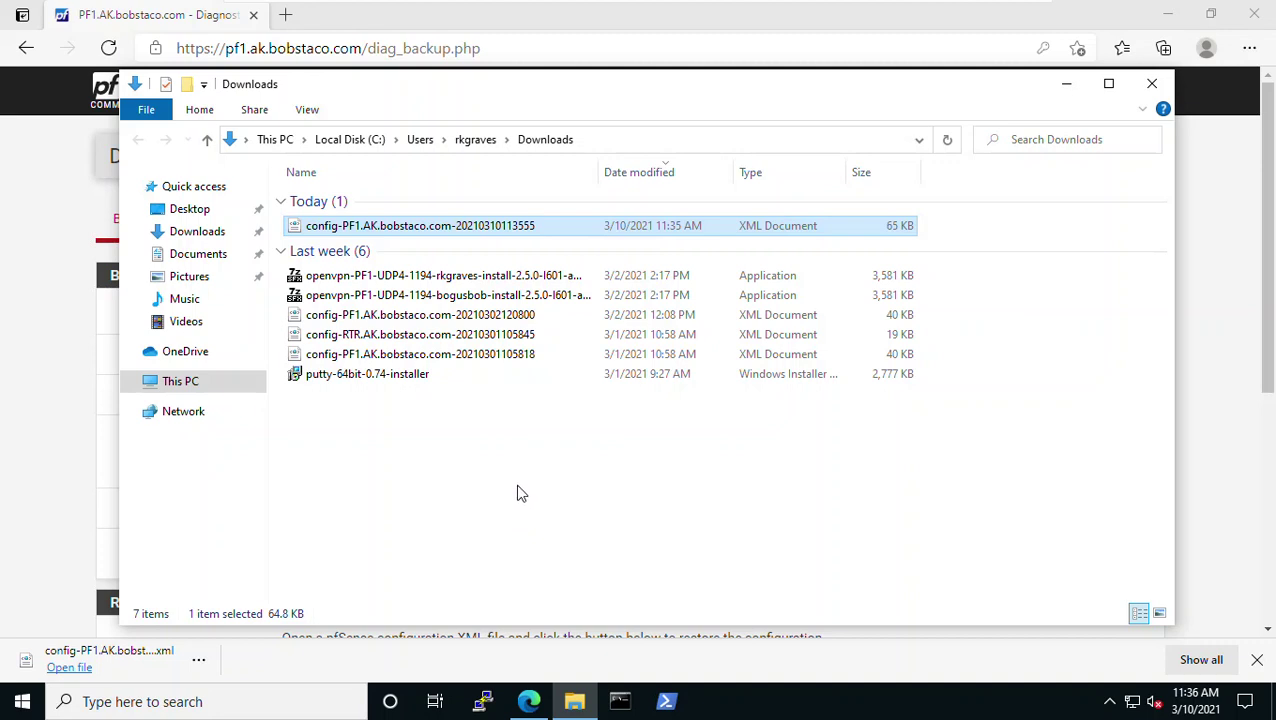
left_click(1152, 86)
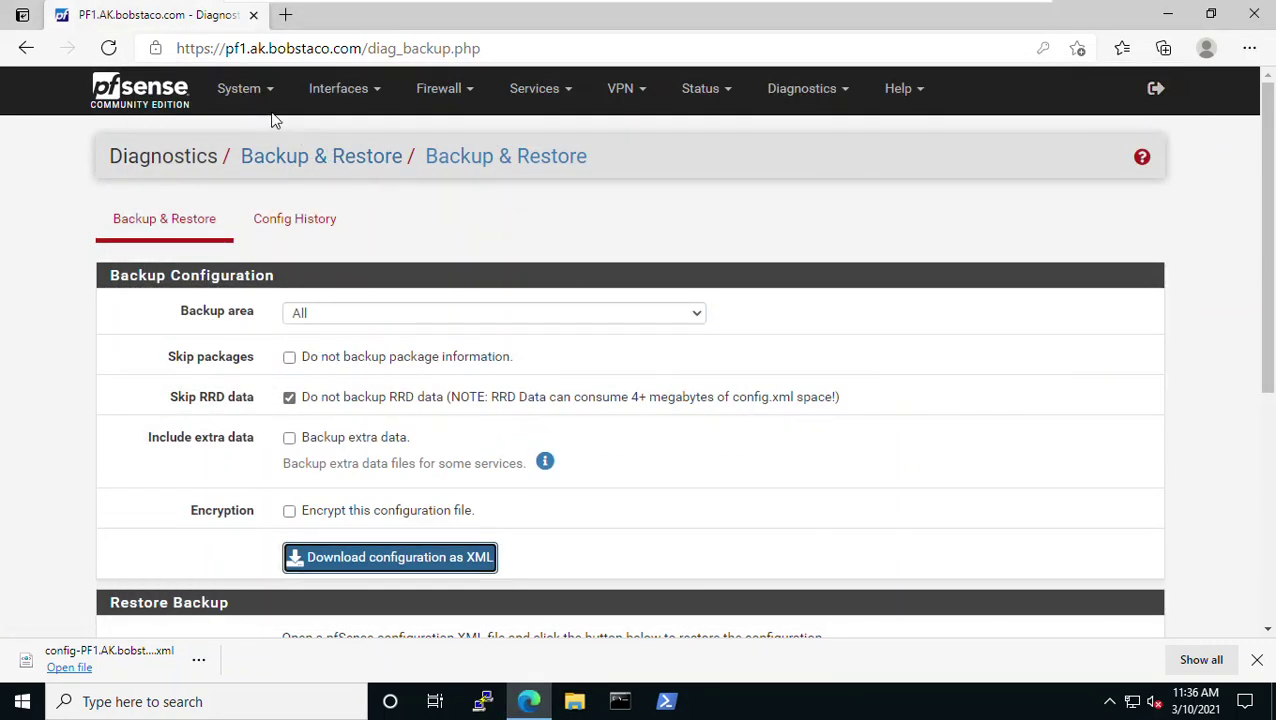
Search the available pfSense packages for "pfblocker" and compare the listed packages
left_click(236, 92)
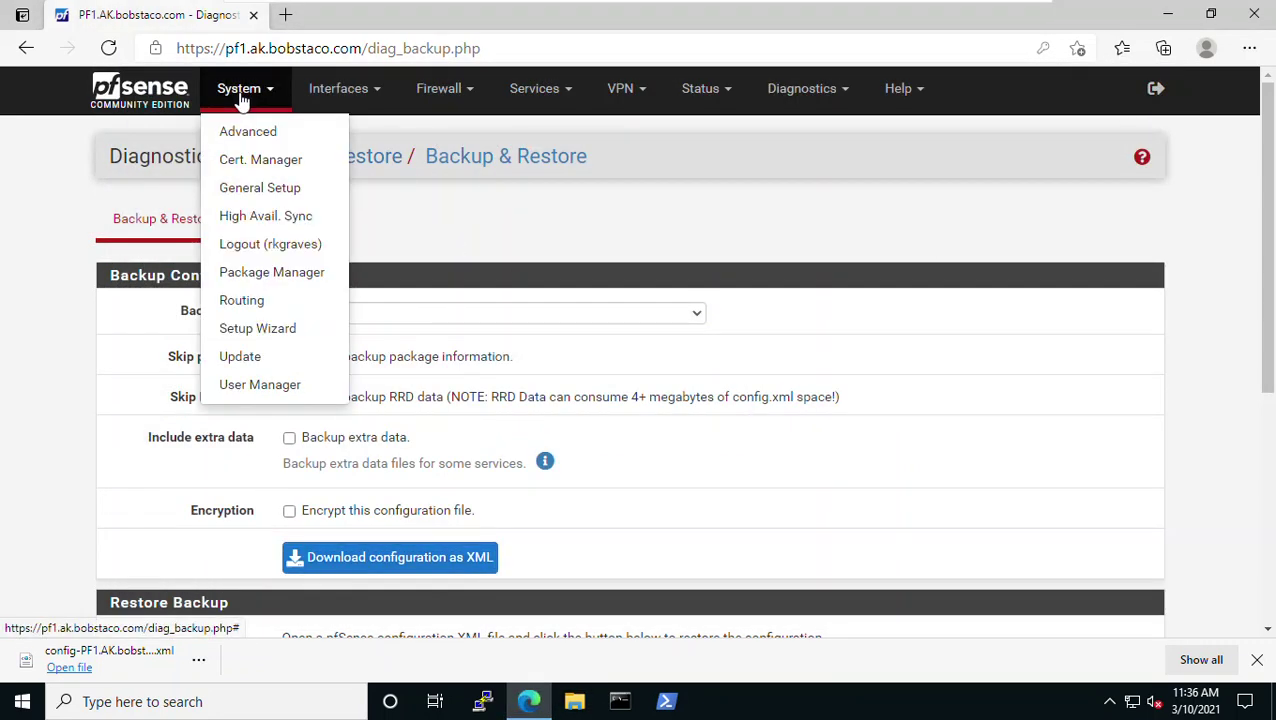
left_click(255, 276)
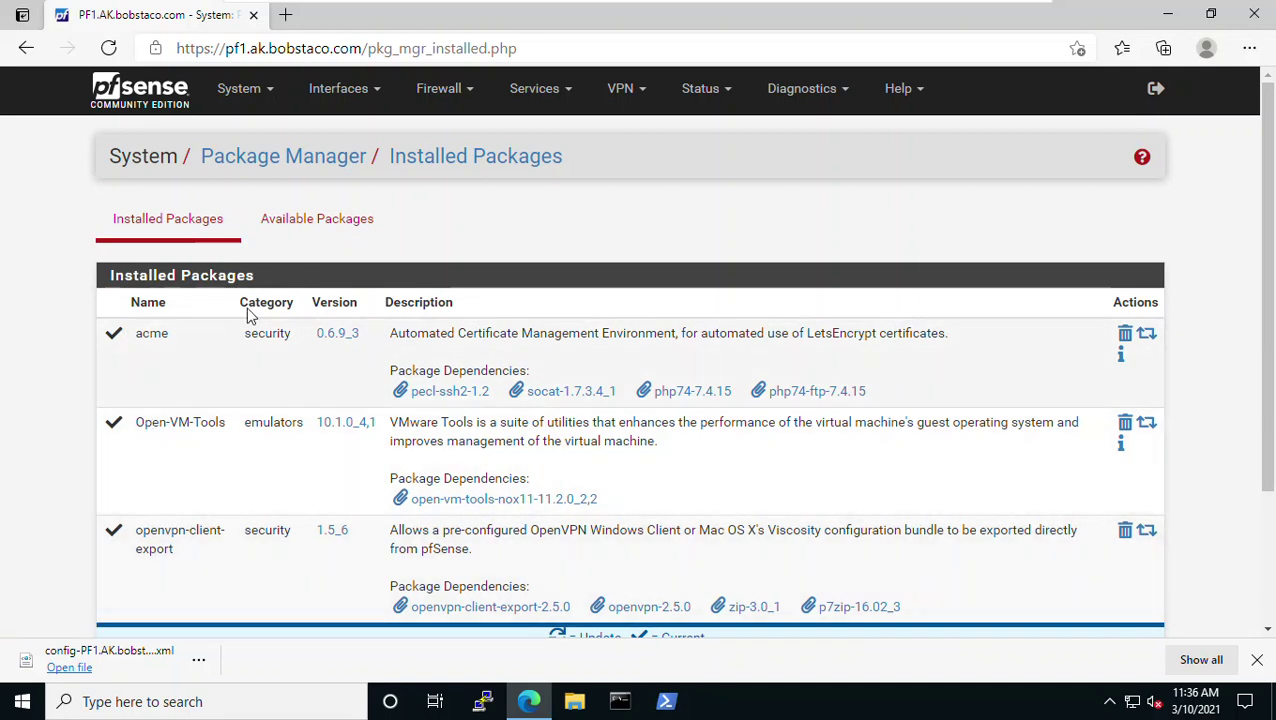
left_click(309, 228)
left_click(329, 307)
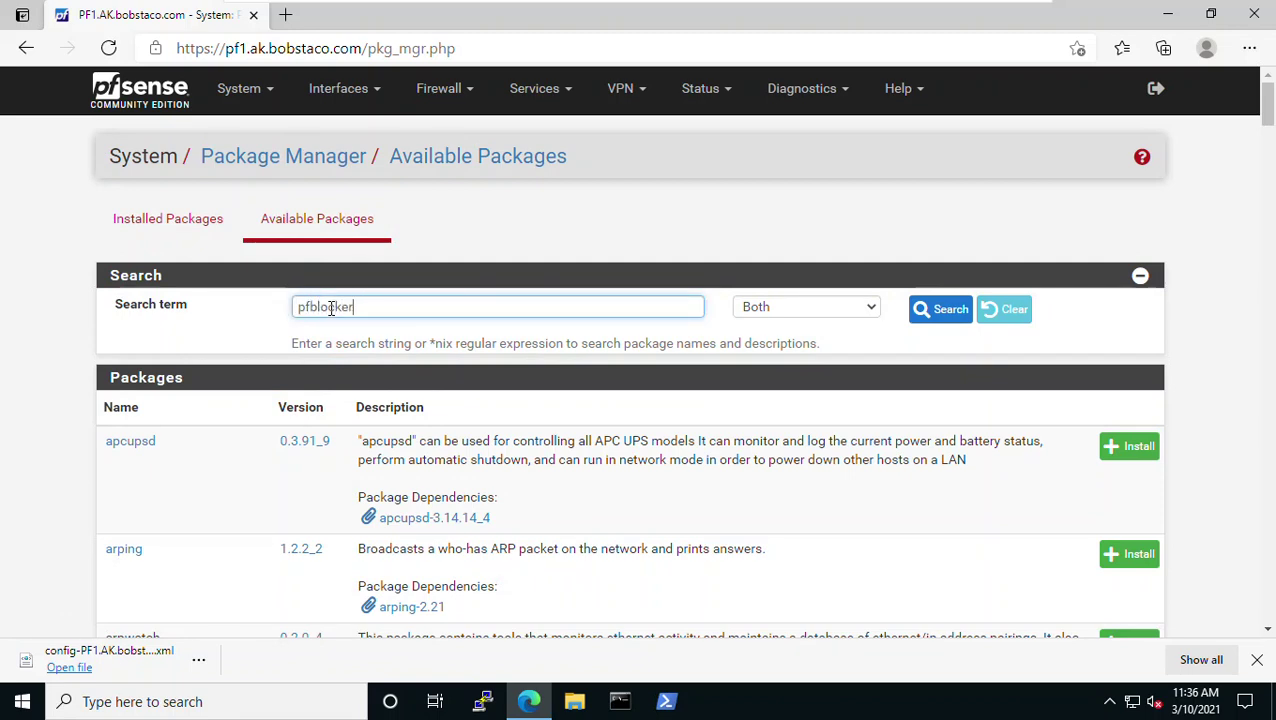
type("pfblocker")
key("Return")
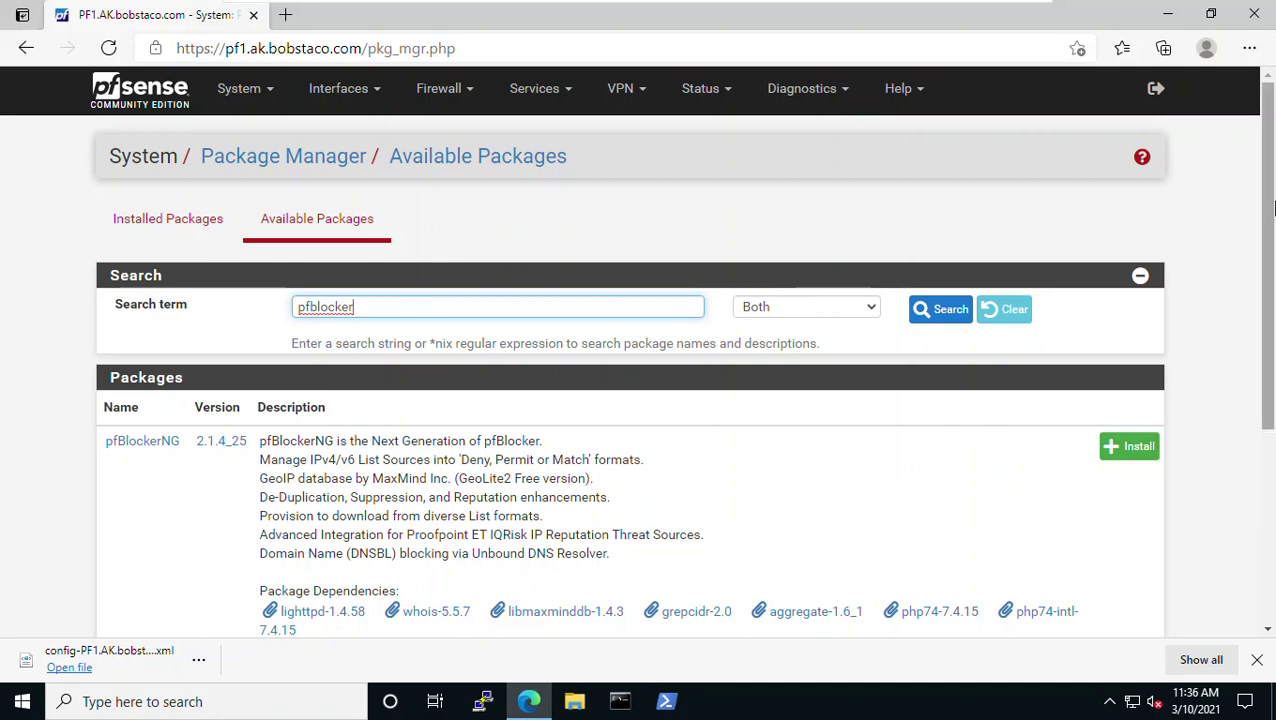
left_click_drag(1272, 207, 1272, 380)
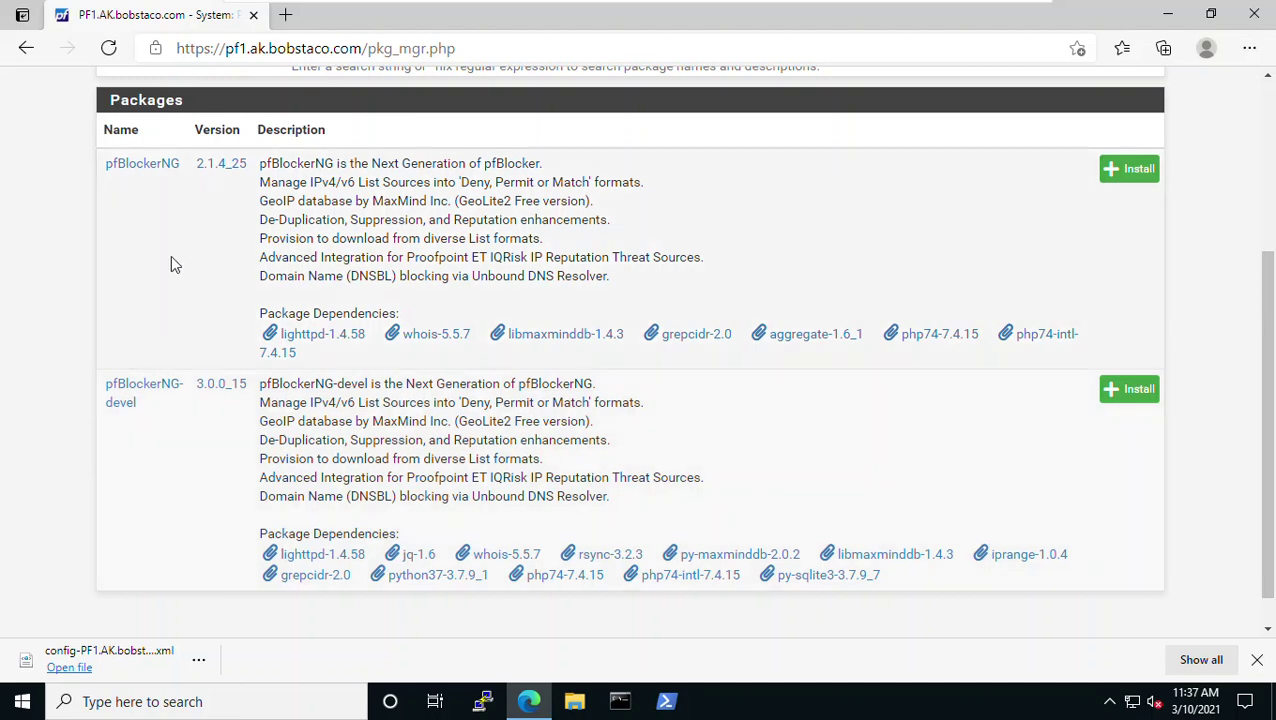
Review the Netgate forum topic and GitHub commit history linked from the pfBlockerNG 2.1.4_25 package, closing each page after viewing
left_click(143, 167)
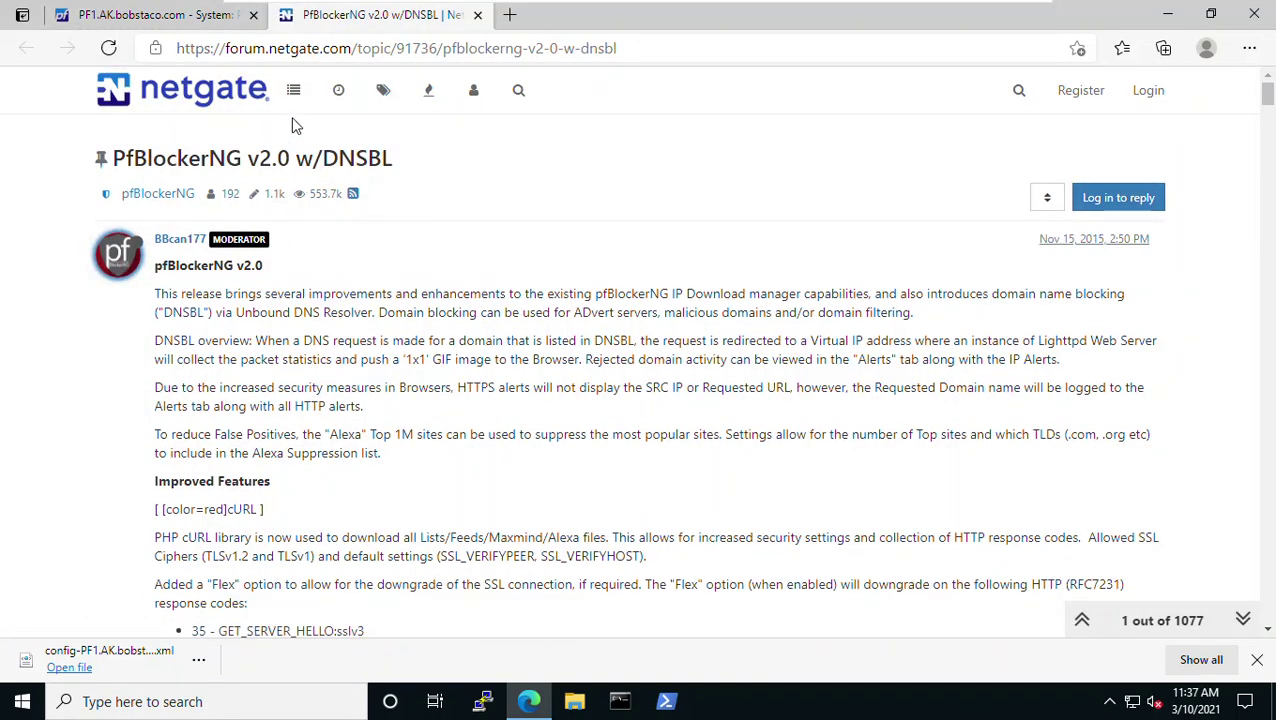
left_click(477, 14)
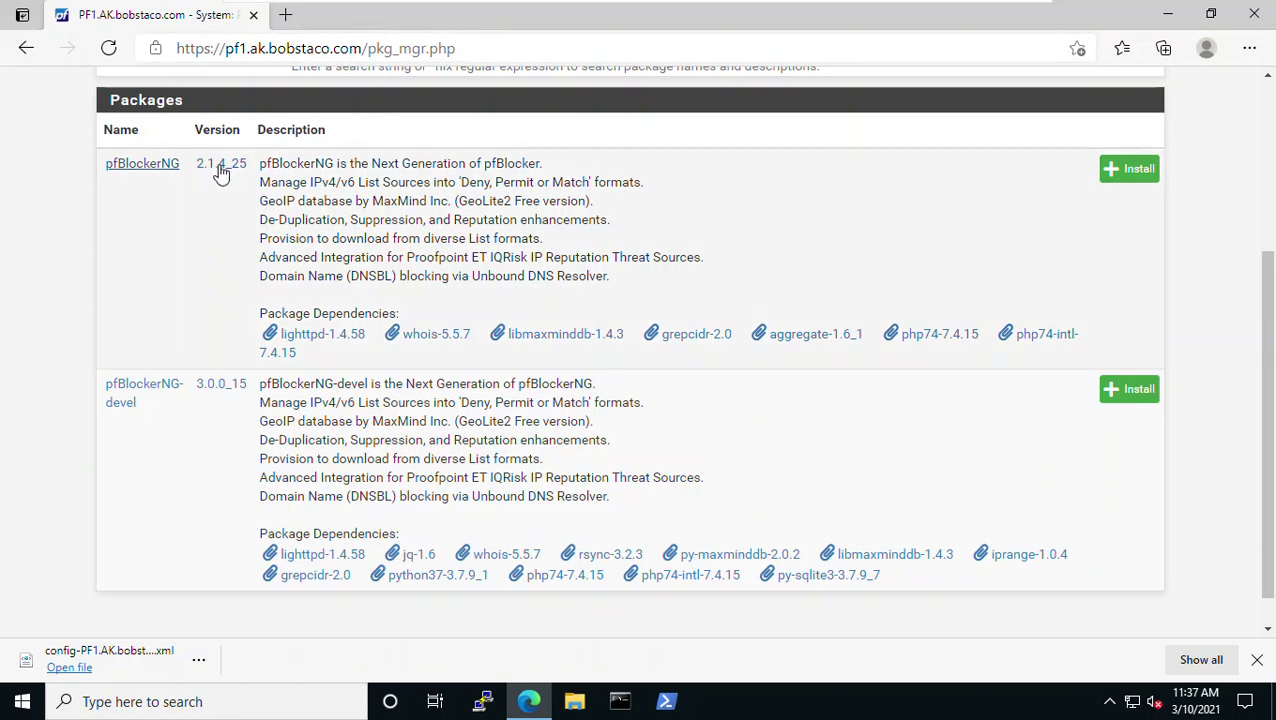
left_click(224, 169)
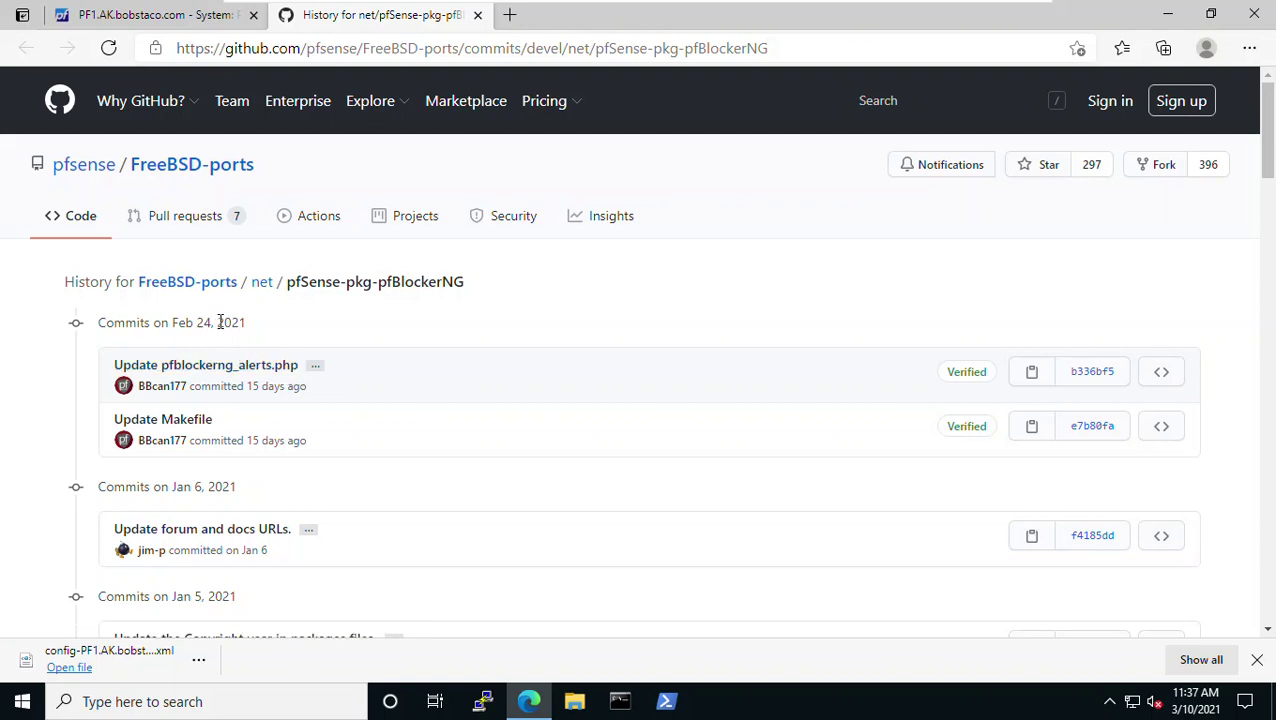
scroll(262, 335, "down", 2)
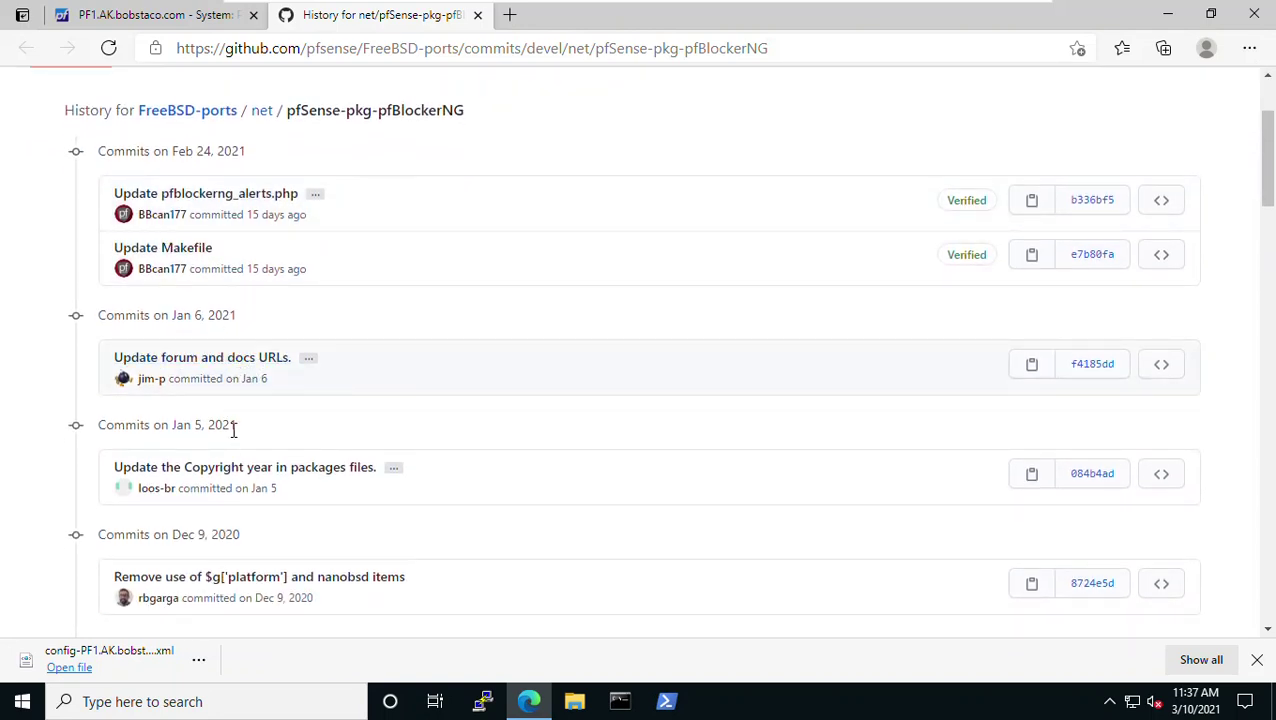
scroll(228, 530, "down", 2)
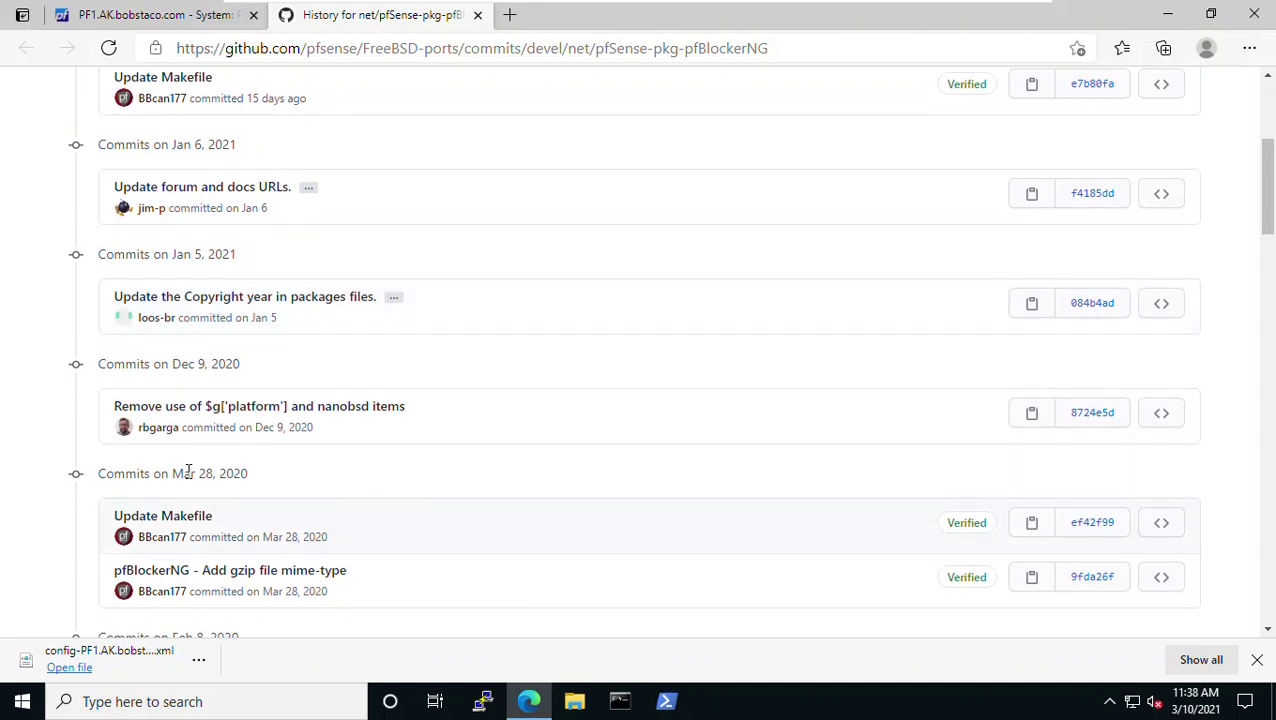
left_click(479, 16)
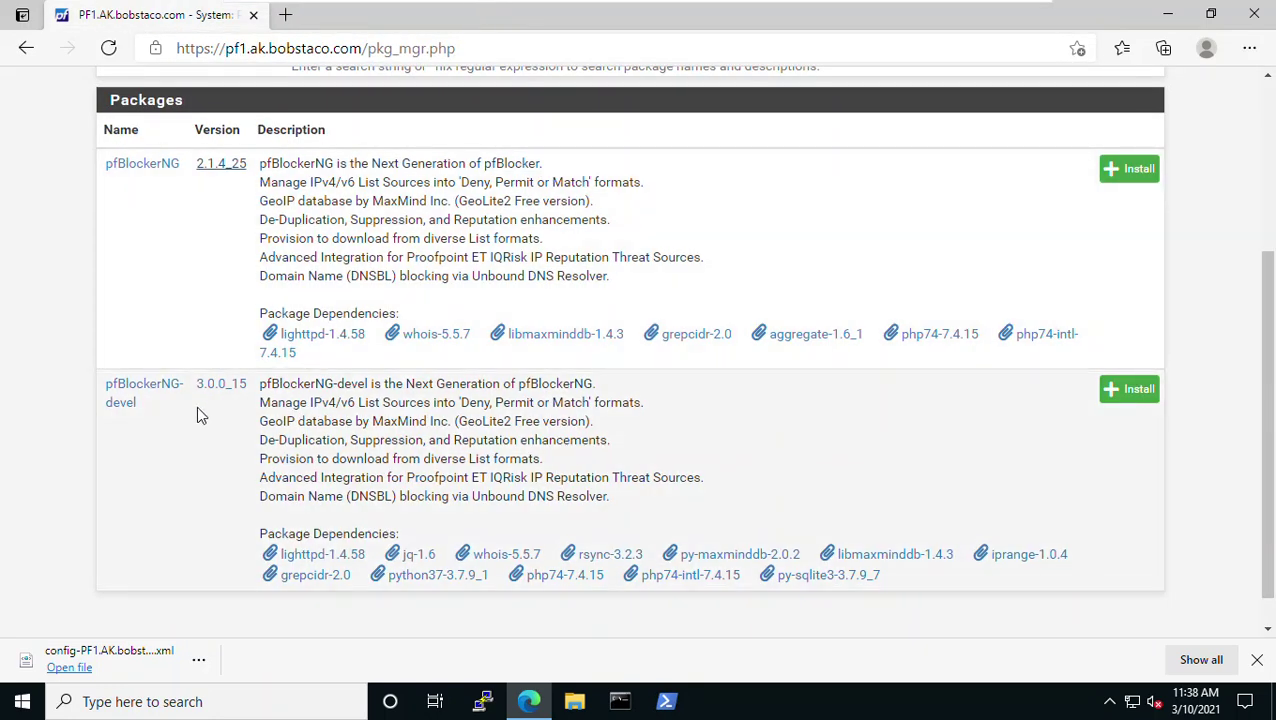
Review the GitHub commit history of the pfBlockerNG-devel 3.0.0_15 package, and close the page
left_click(212, 388)
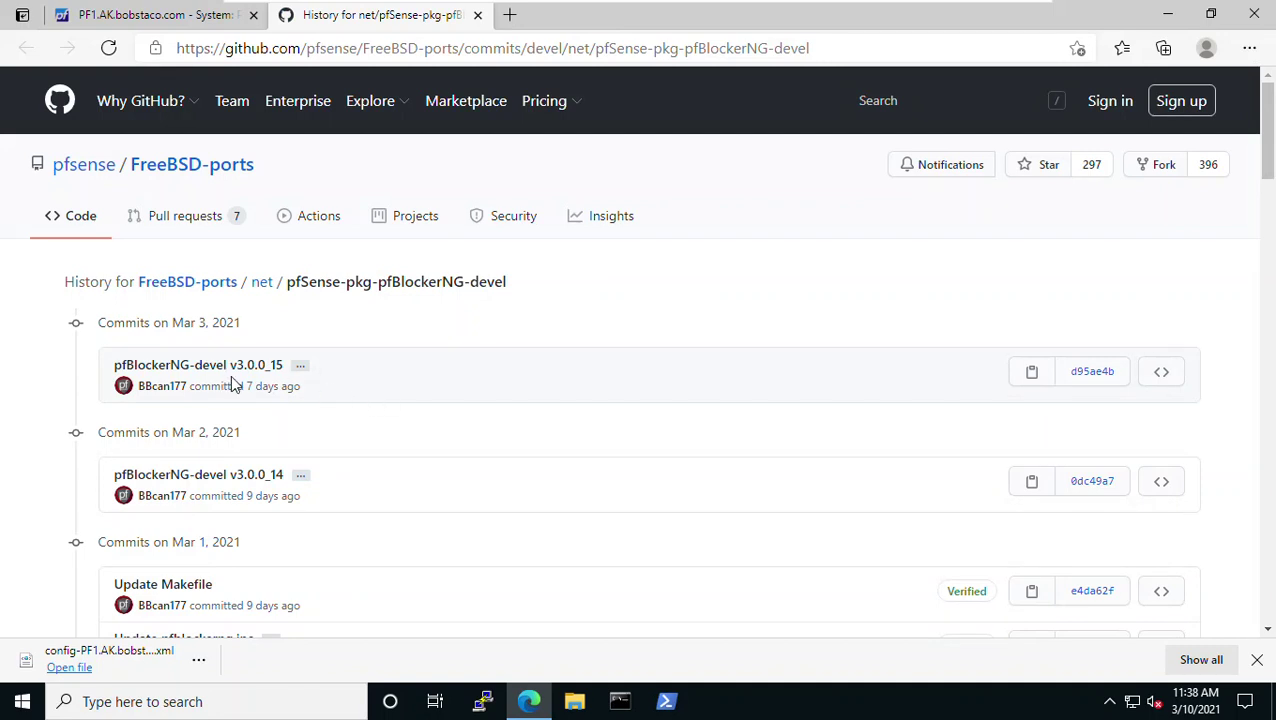
scroll(205, 336, "down", 2)
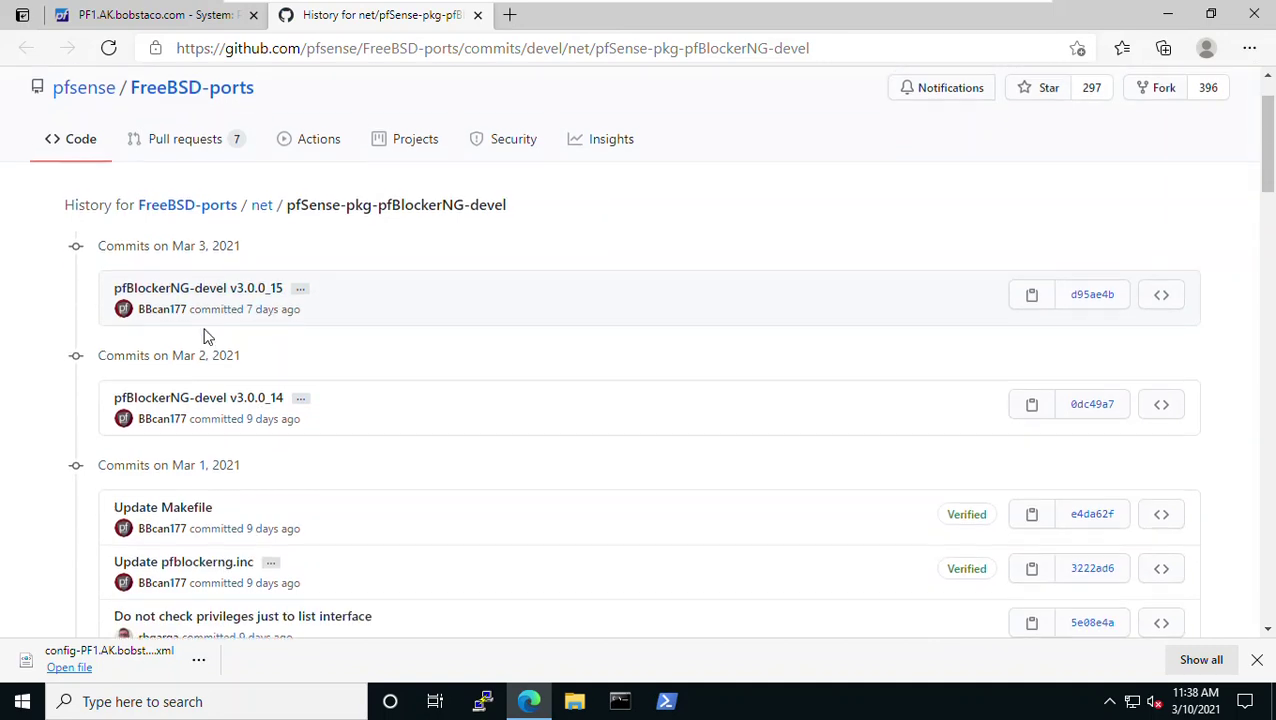
scroll(203, 340, "down", 4)
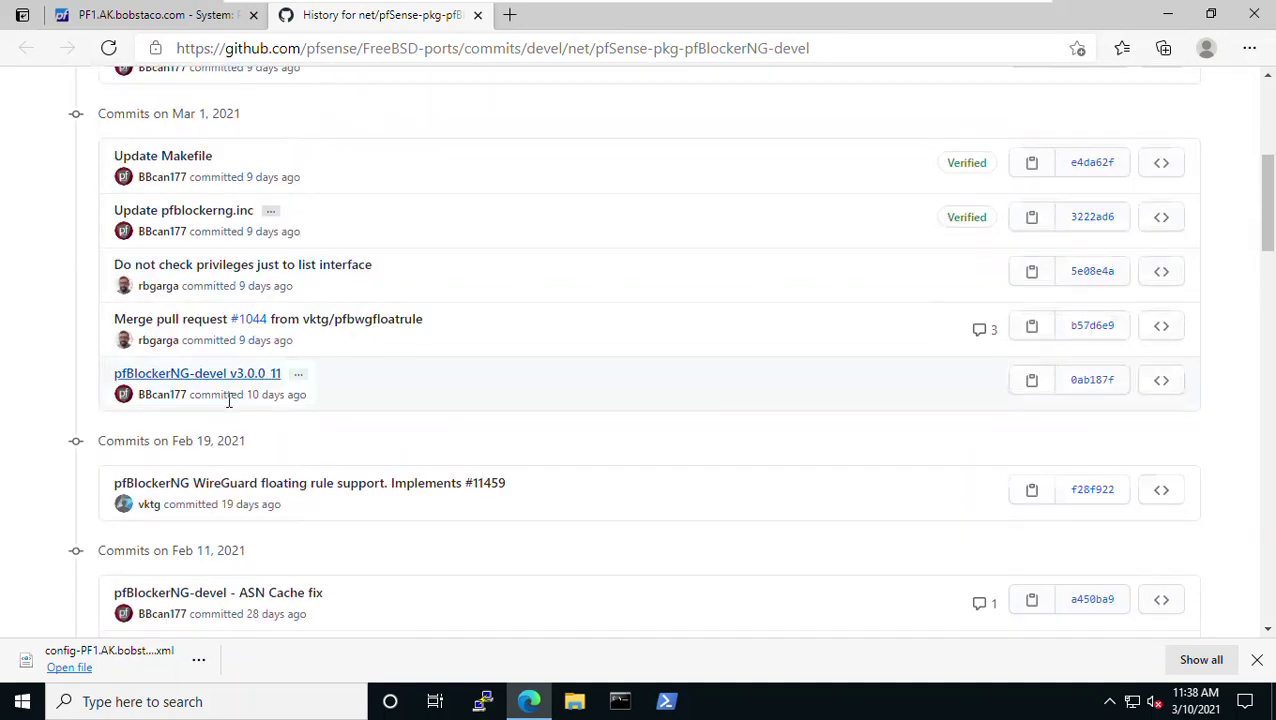
scroll(233, 438, "down", 2)
scroll(236, 420, "up", 8)
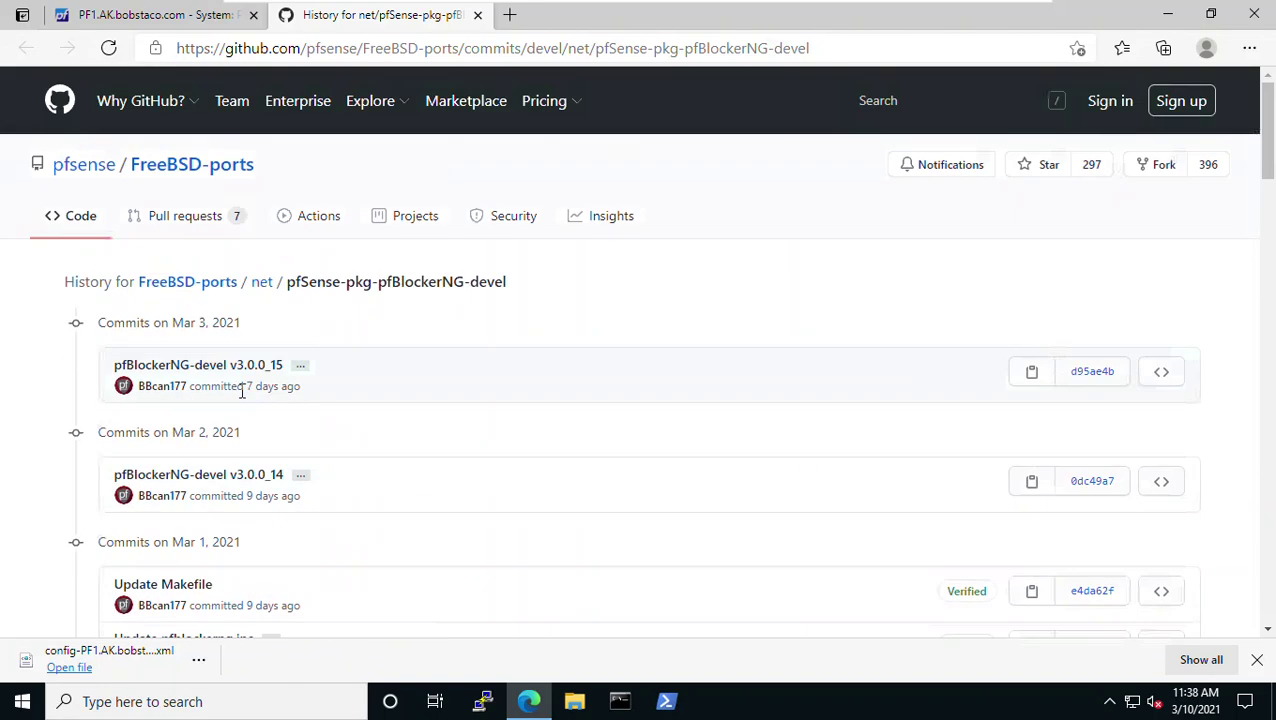
left_click(478, 17)
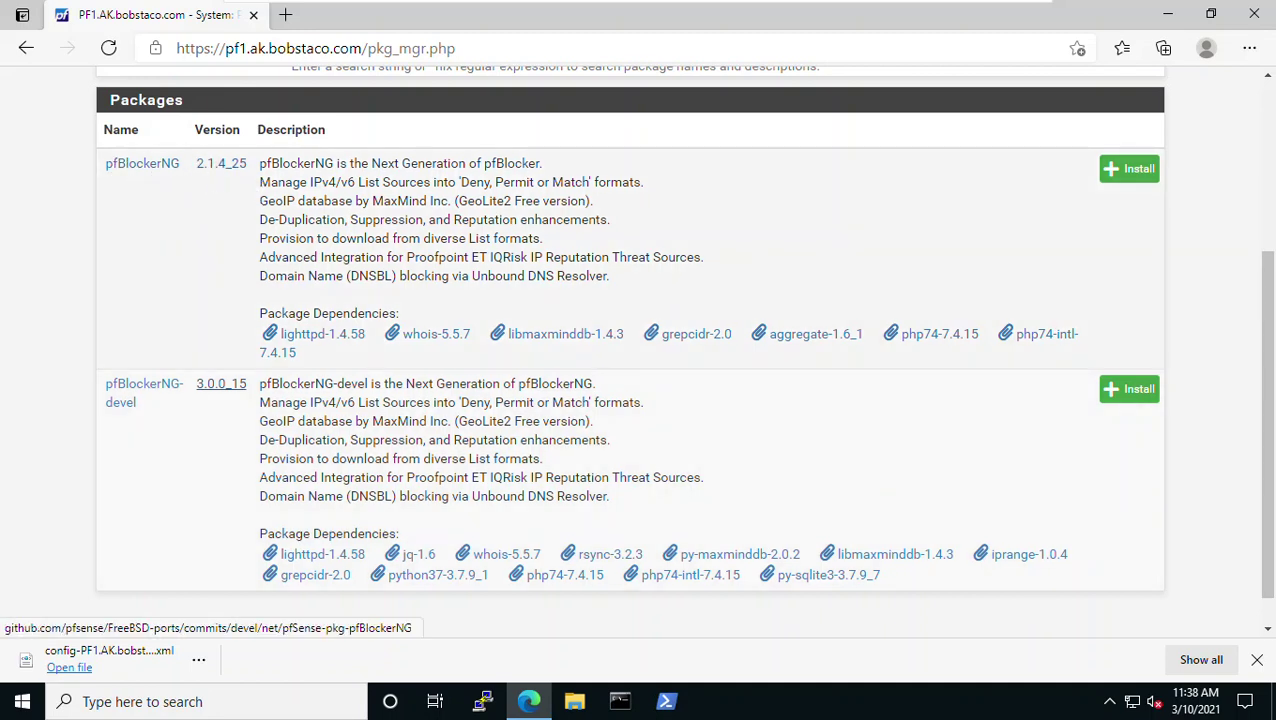
Install the pfBlockerNG-devel 3.0.0_15 package and look through the installation log
left_click(1131, 393)
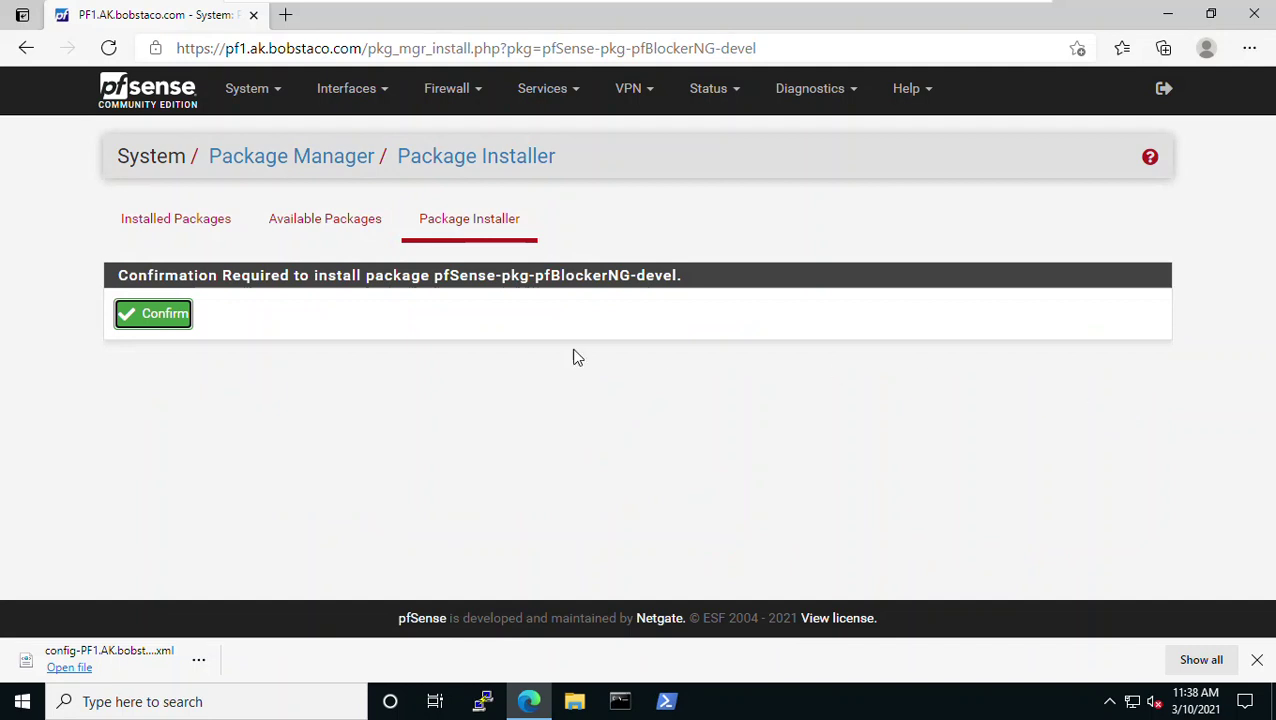
left_click(155, 322)
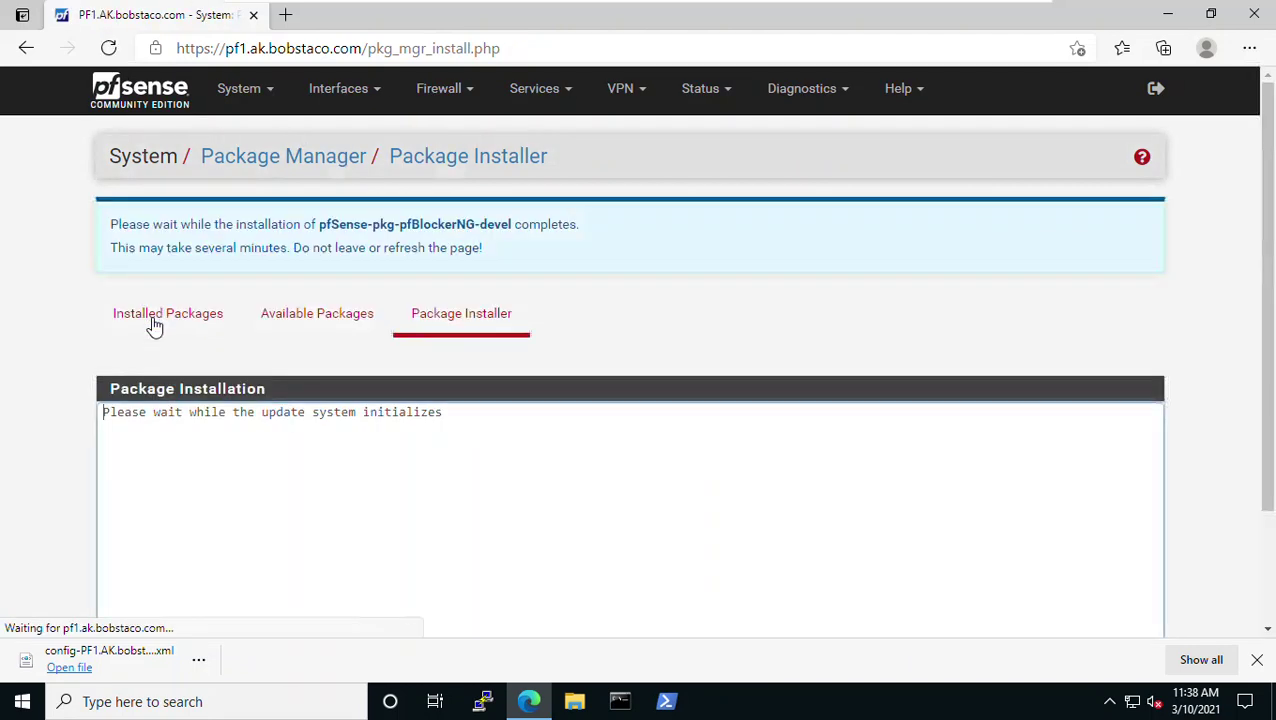
left_click_drag(1266, 270, 1266, 340)
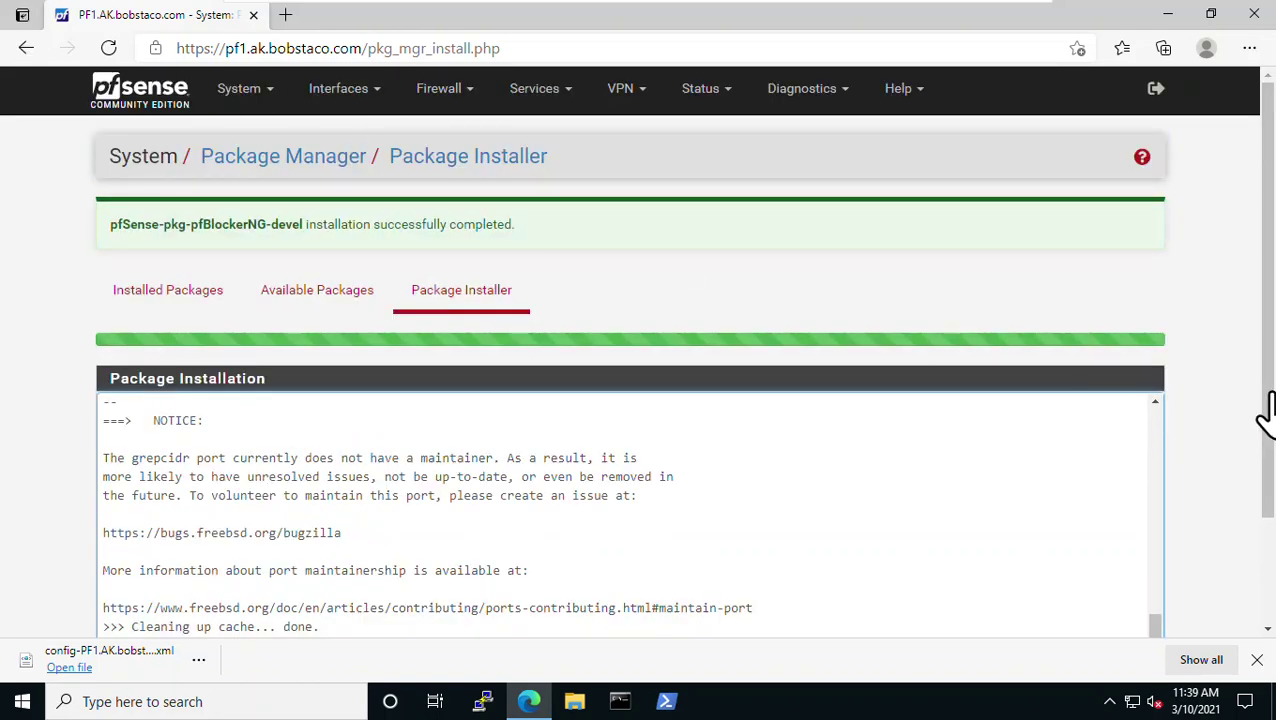
left_click_drag(1268, 468, 1267, 525)
Check the installed packages list for the pfBlockerNG-devel entry
left_click(143, 206)
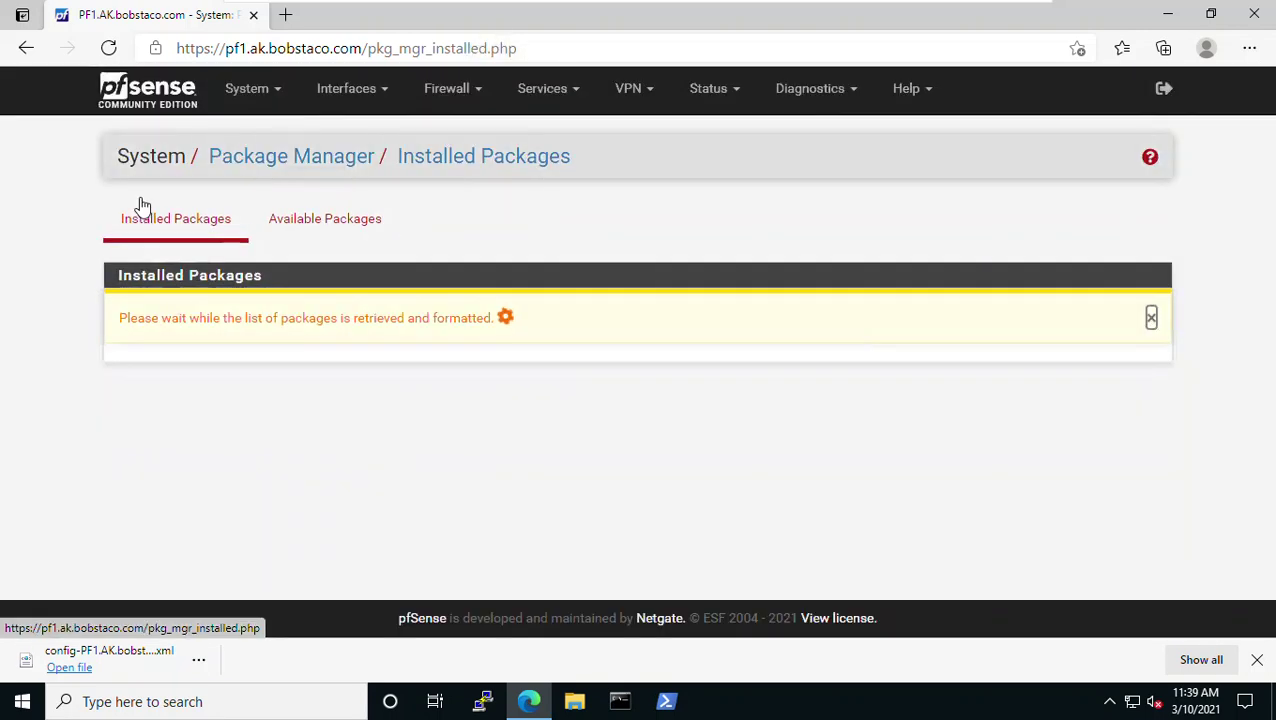
scroll(319, 478, "down", 2)
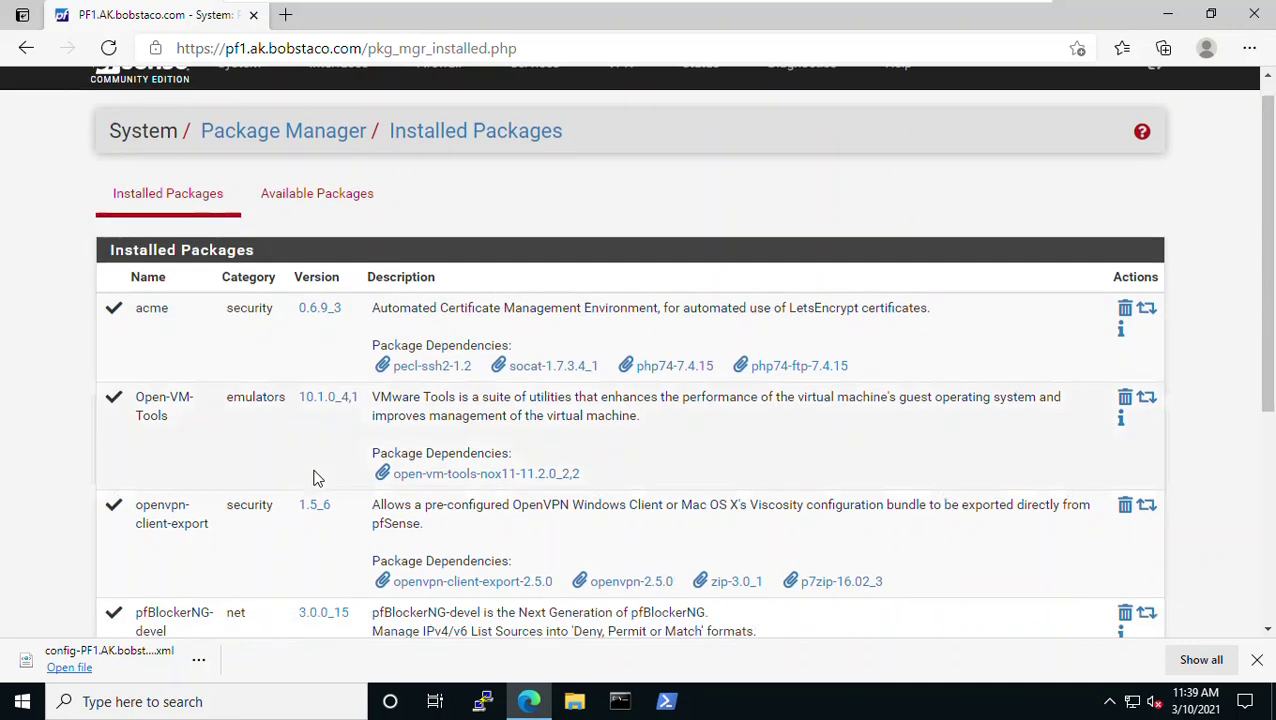
scroll(313, 470, "up", 2)
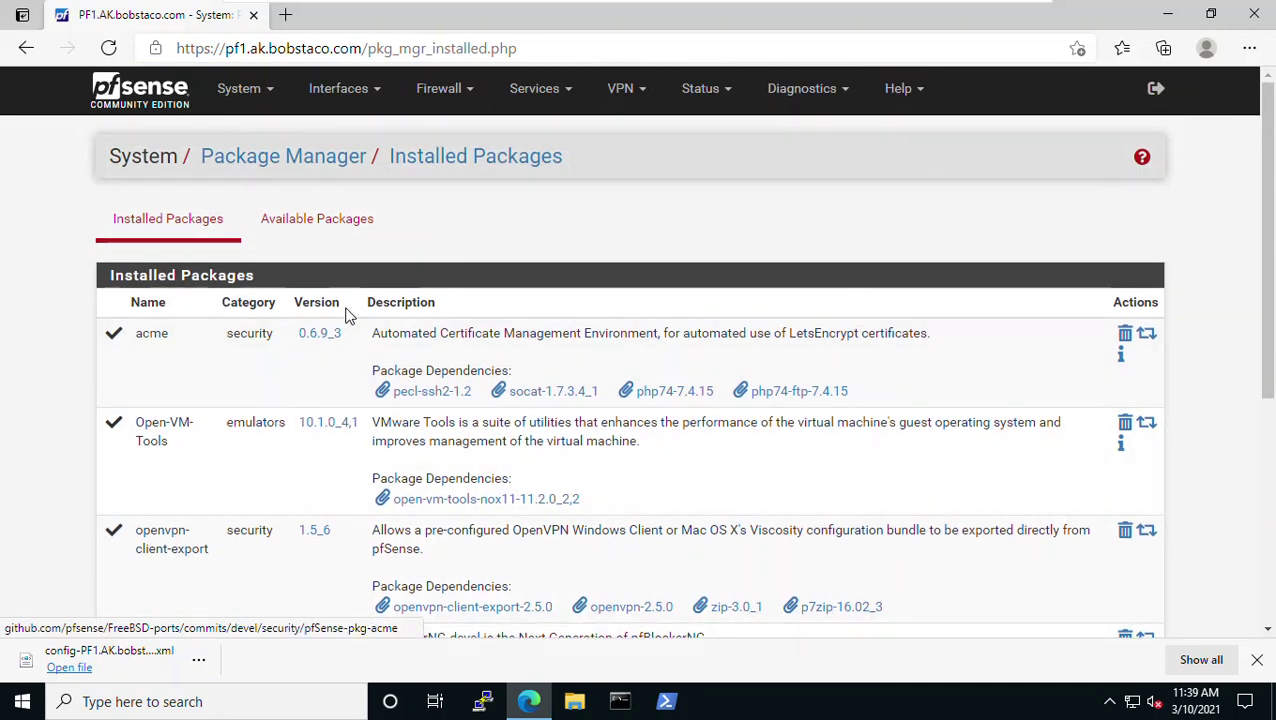
Open the pfBlockerNG setup wizard from the firewall features and highlight the developer's name on its welcome page
left_click(445, 96)
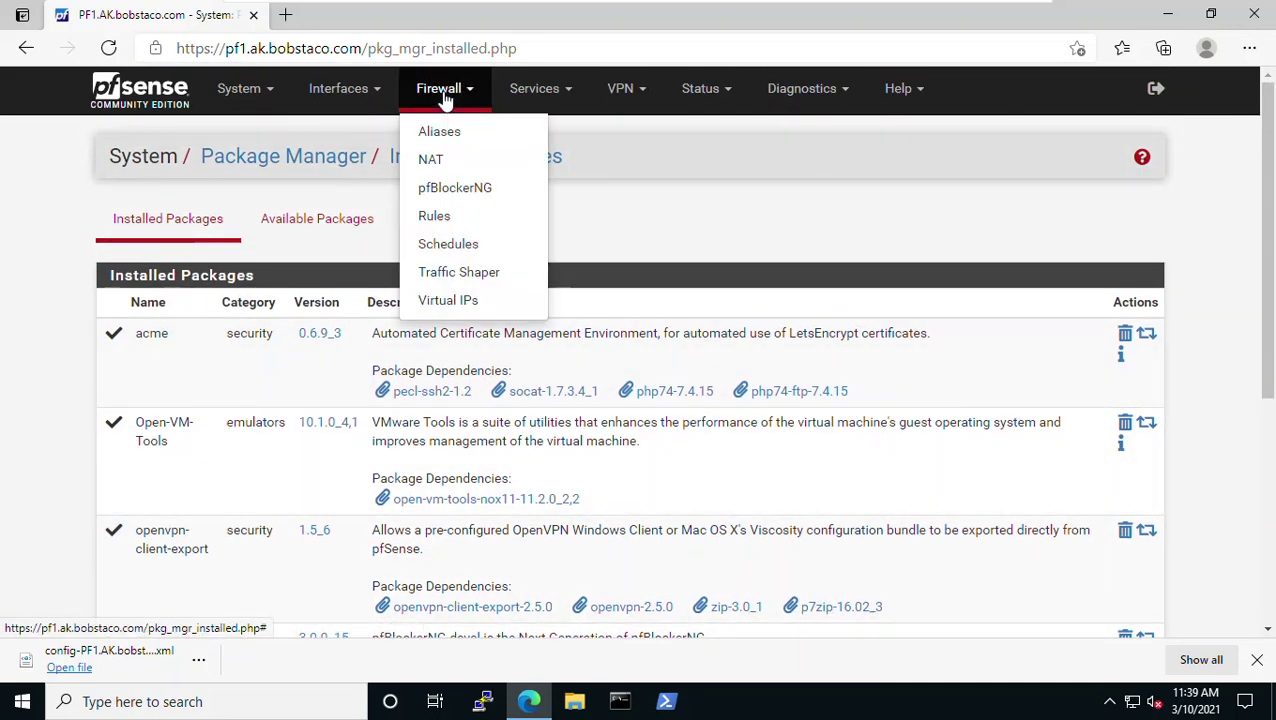
left_click(459, 199)
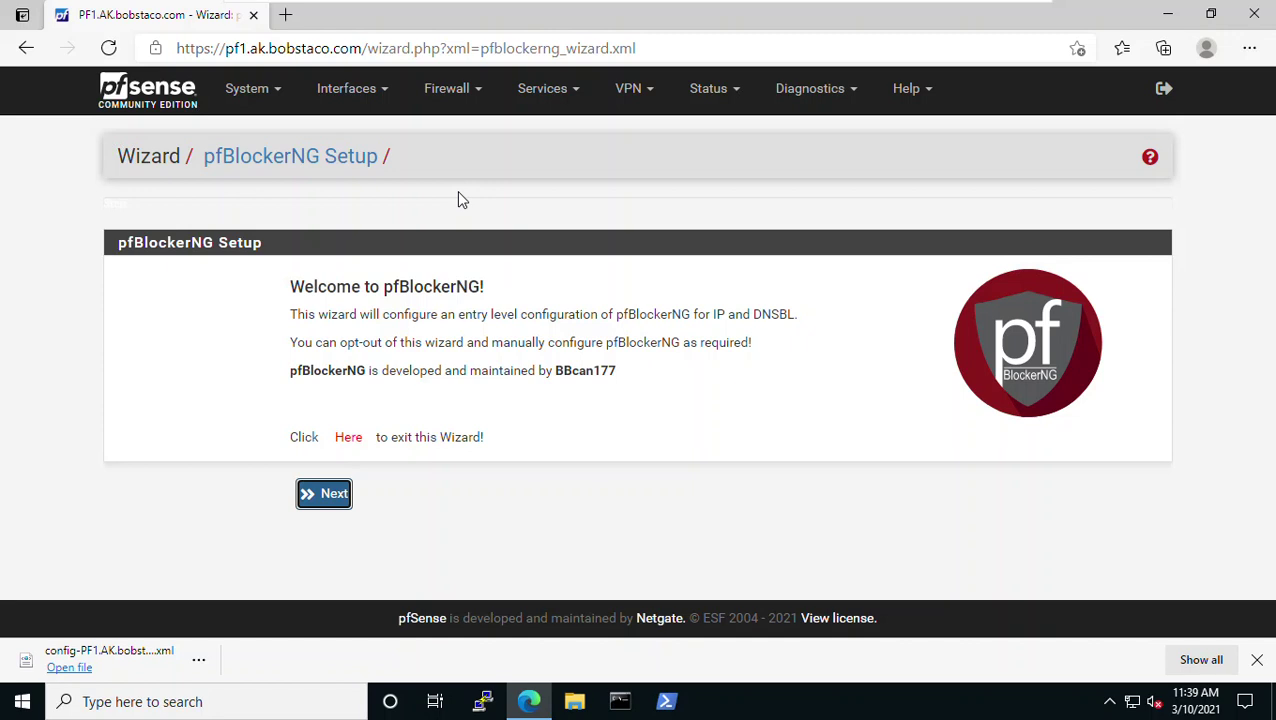
left_click(556, 372)
left_click_drag(556, 376, 617, 373)
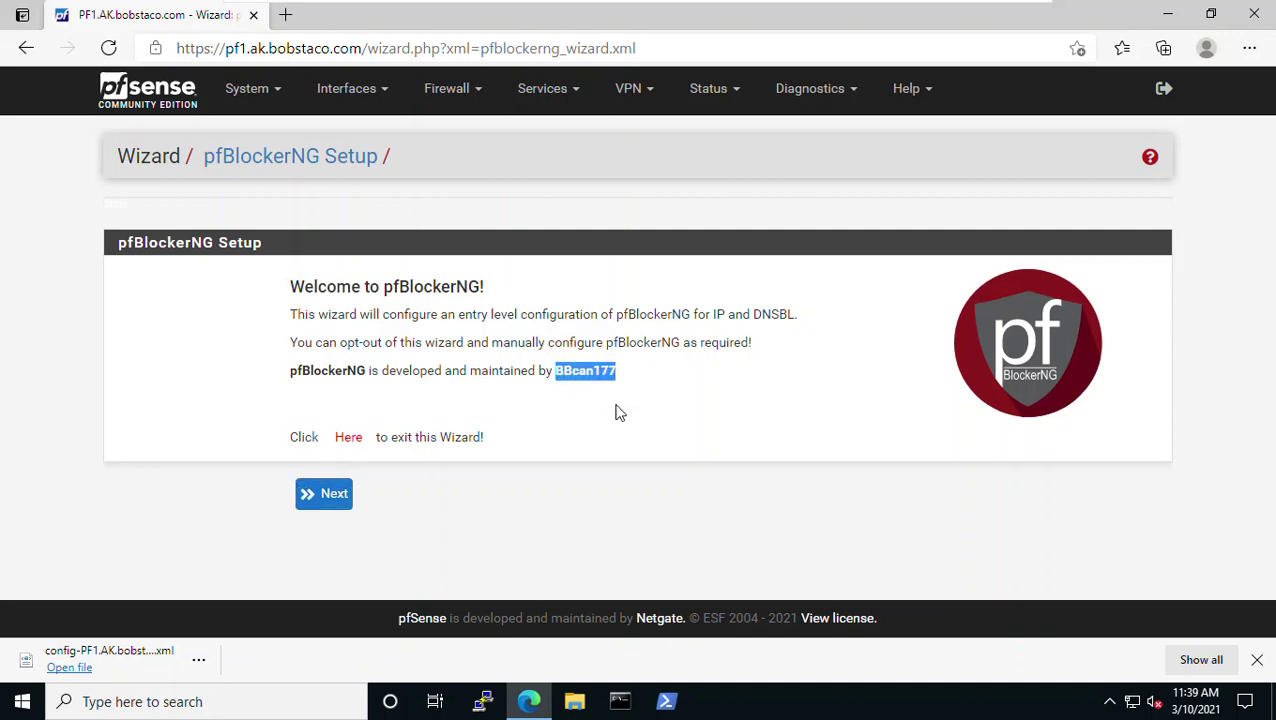